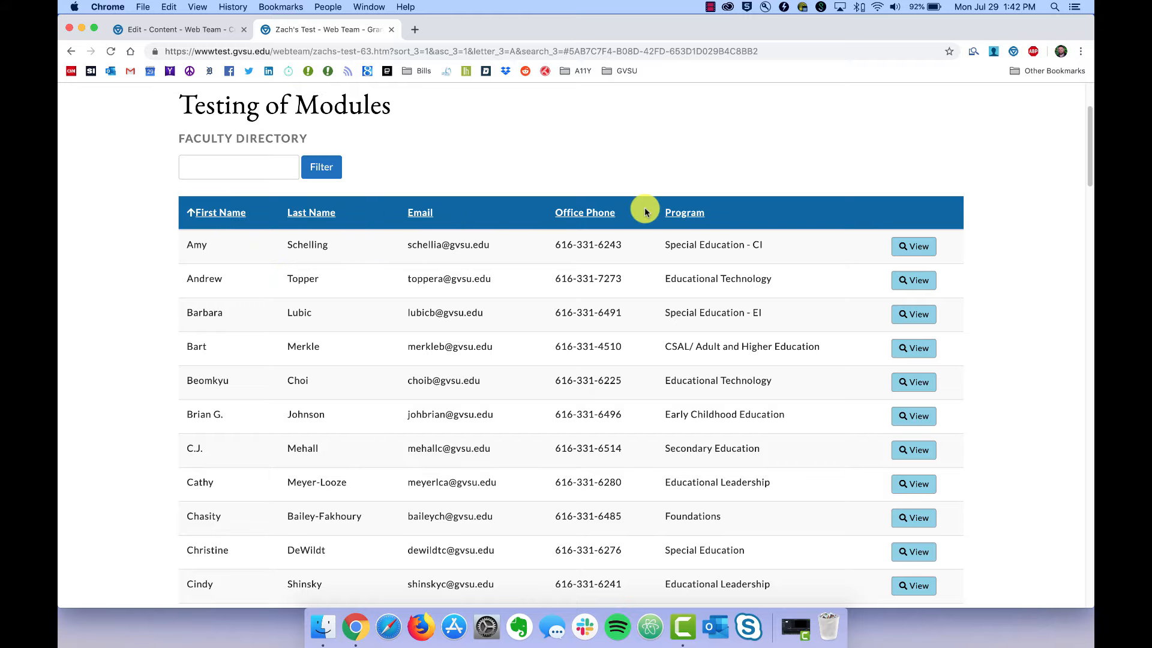
Scroll down the faculty directory table and show its page 2.
scroll(228, 355, "down", 10)
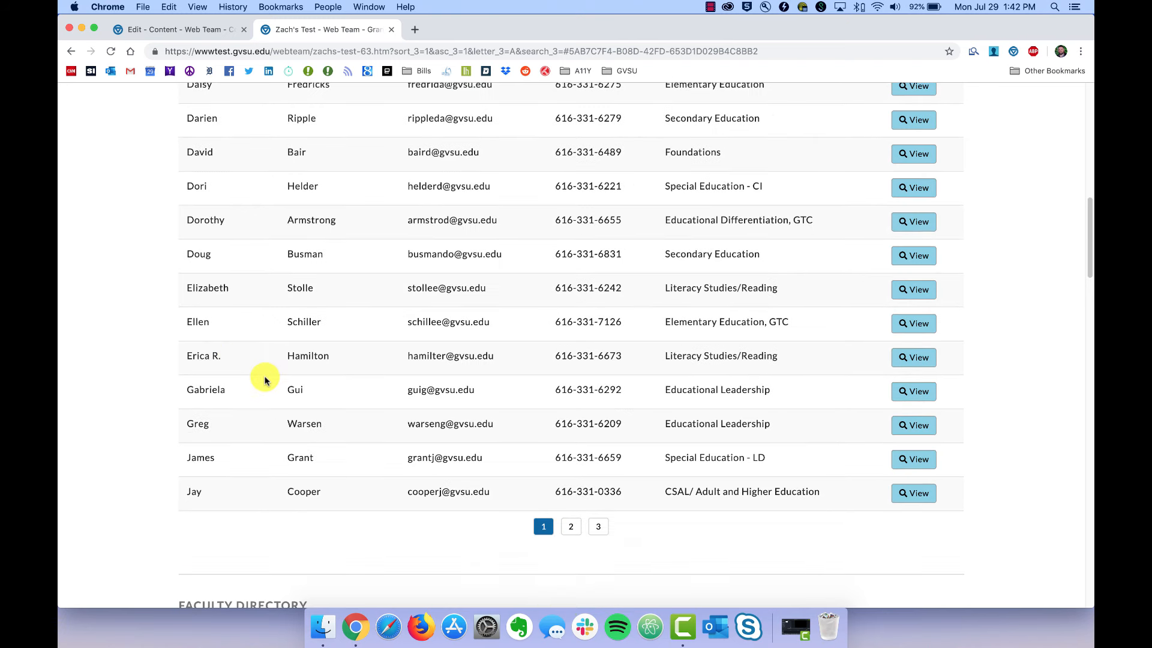
left_click(571, 528)
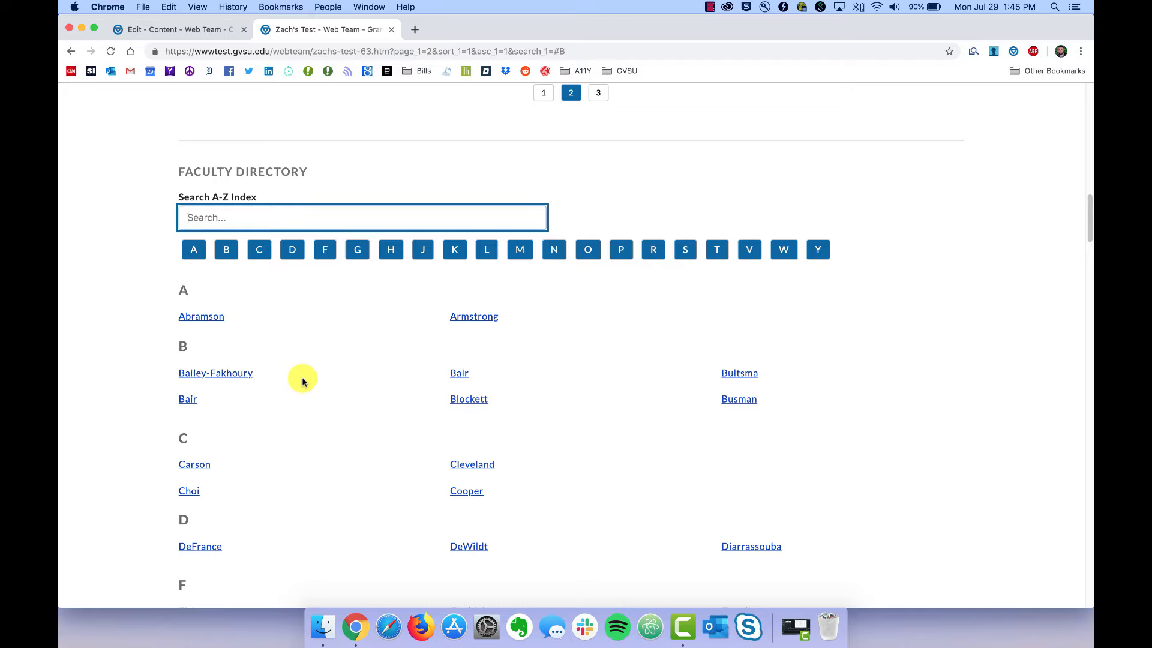
Jump the A–Z directory to B names, then search the A–Z index for 'blo'.
left_click(217, 249)
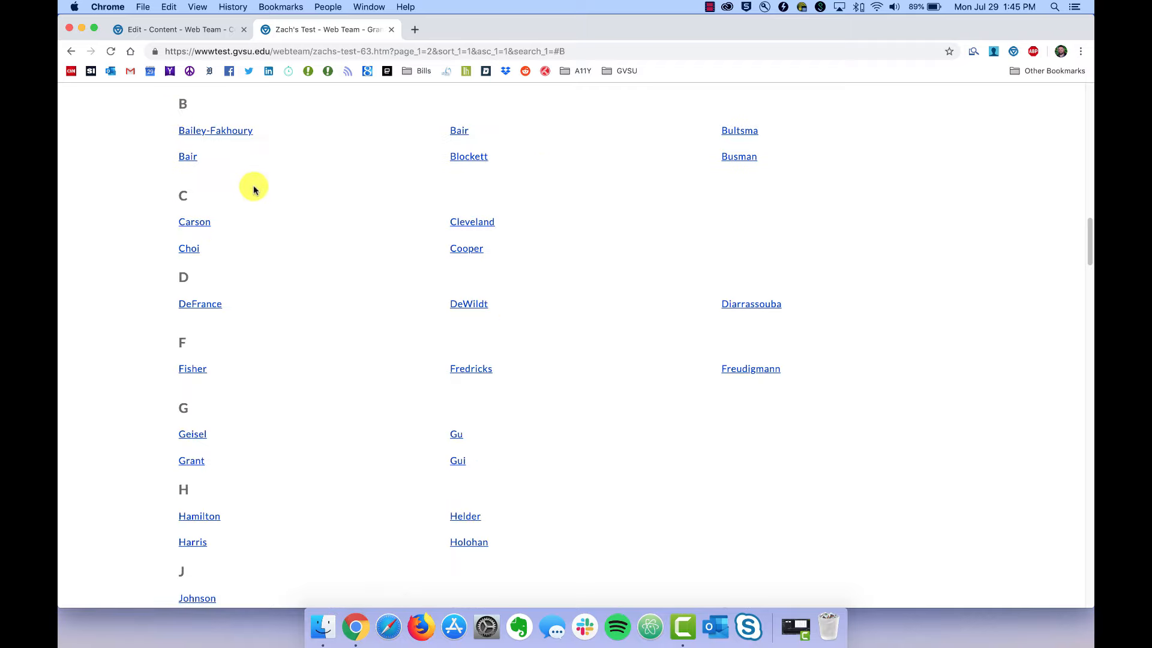
scroll(252, 186, "up", 4)
scroll(240, 188, "up", 1)
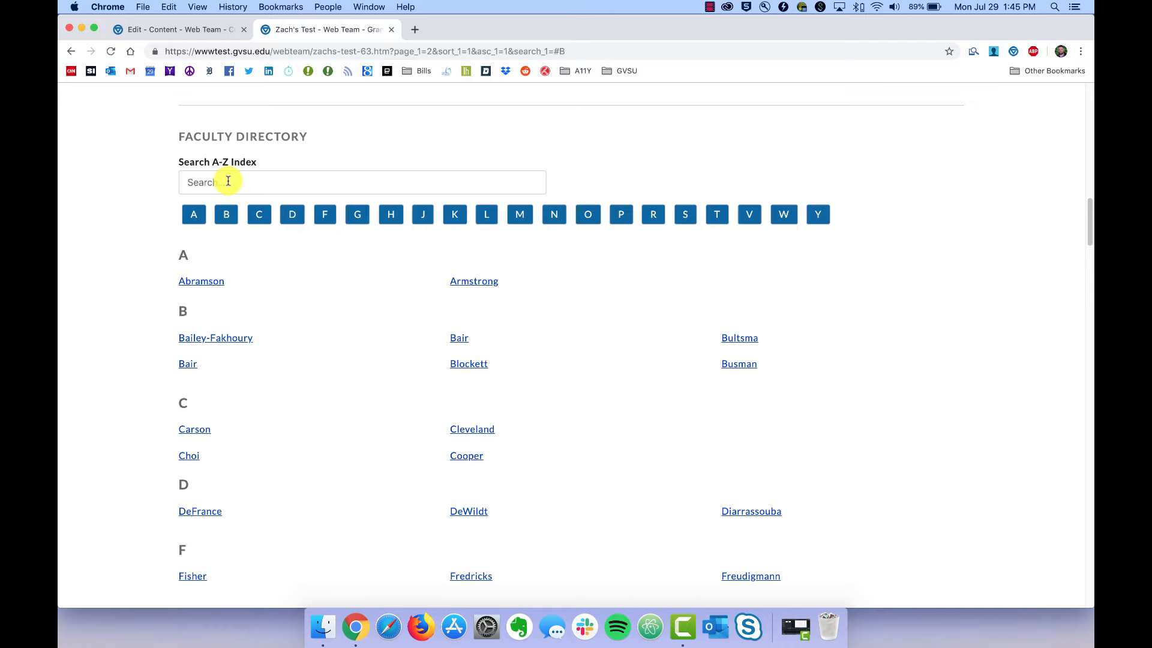
left_click(228, 180)
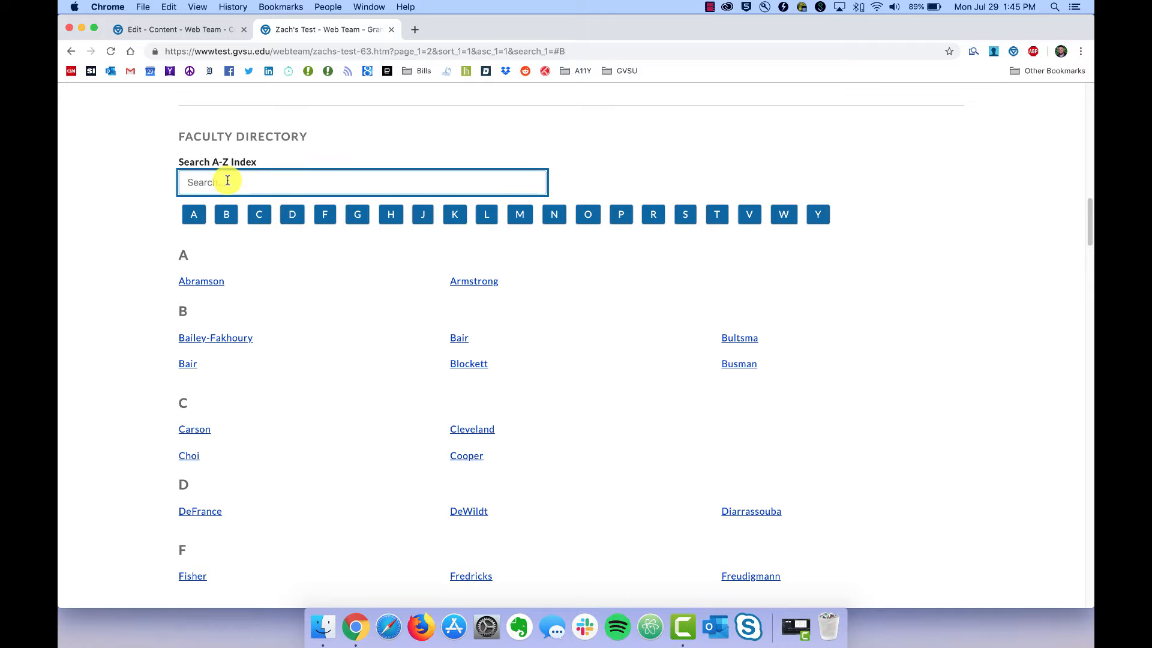
type("blo")
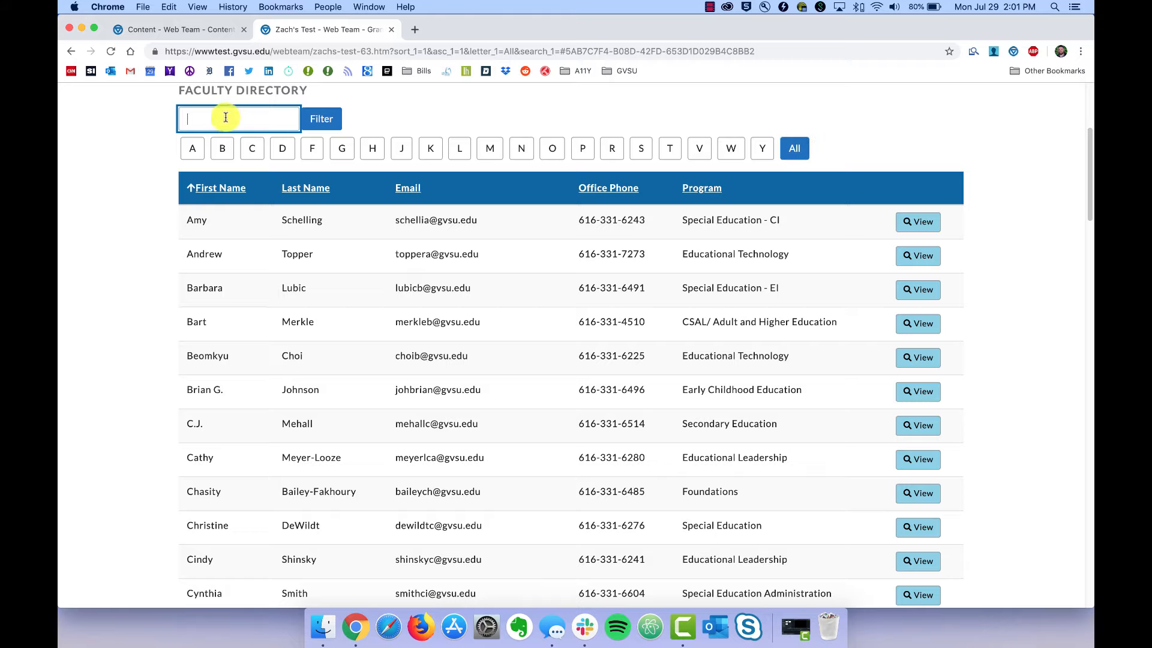
Filter the faculty table for 'bart', then go back to the CMS Site Home.
type("bart")
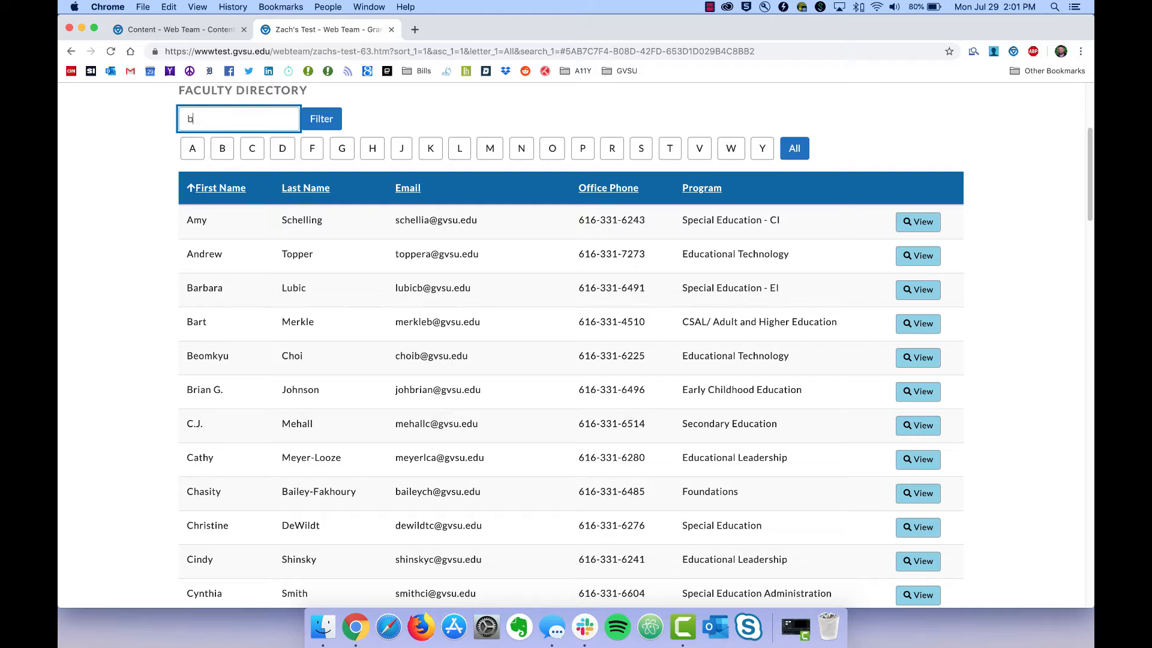
left_click(320, 118)
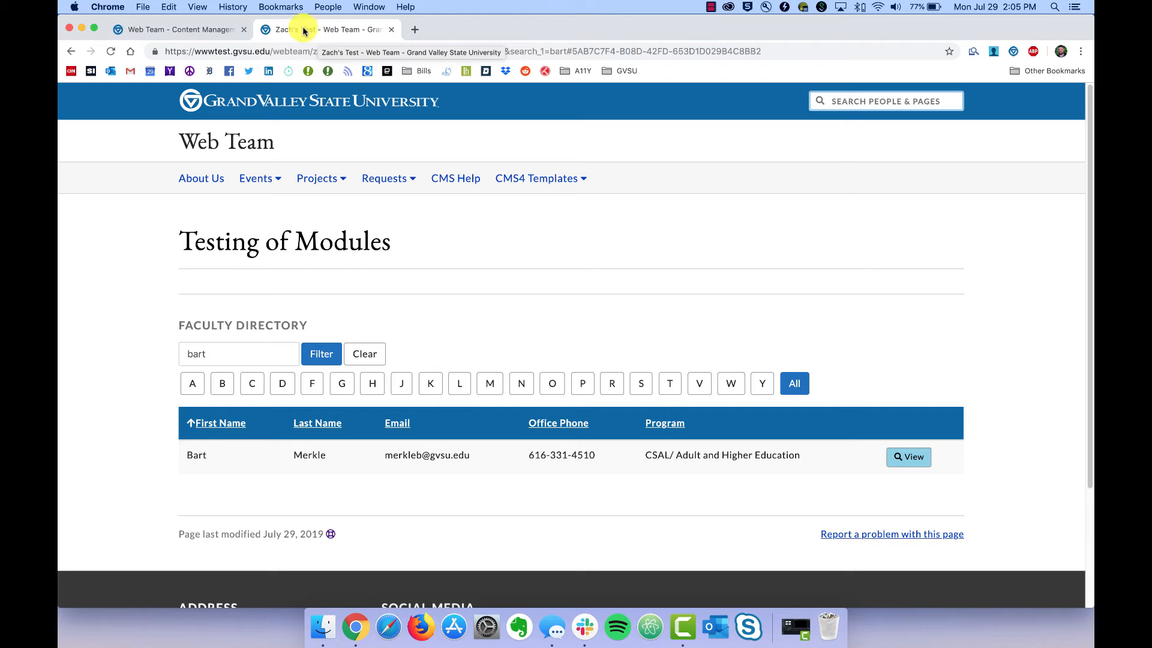
left_click(198, 29)
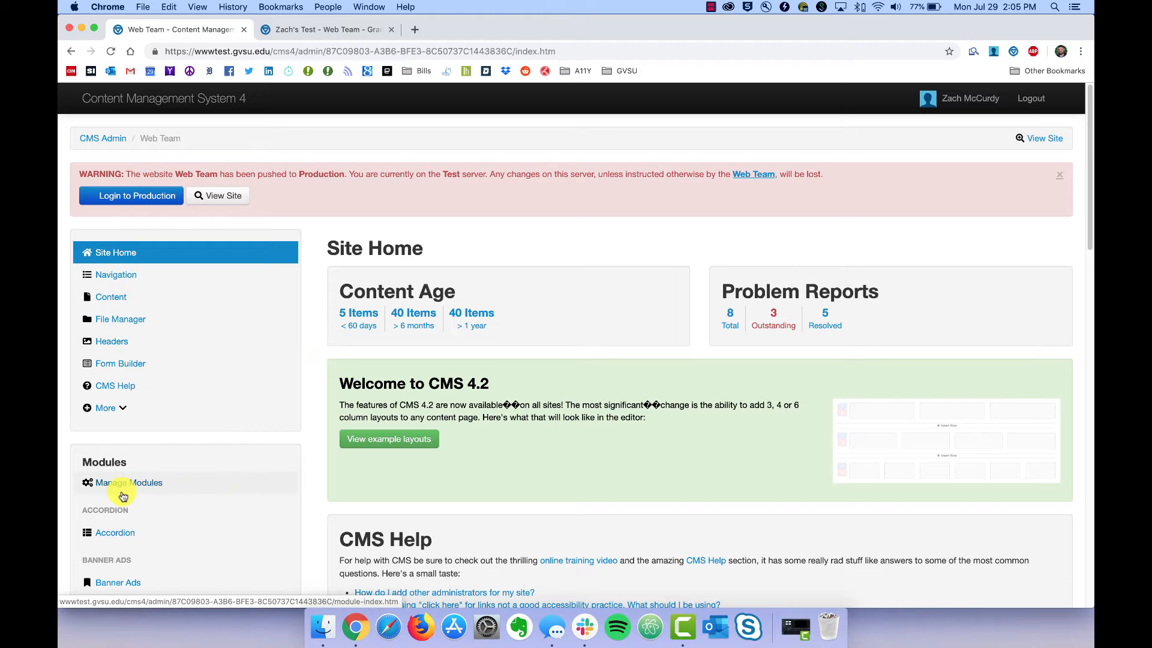
Create a new module of type Lists with the alias title 'Staff'.
left_click(126, 490)
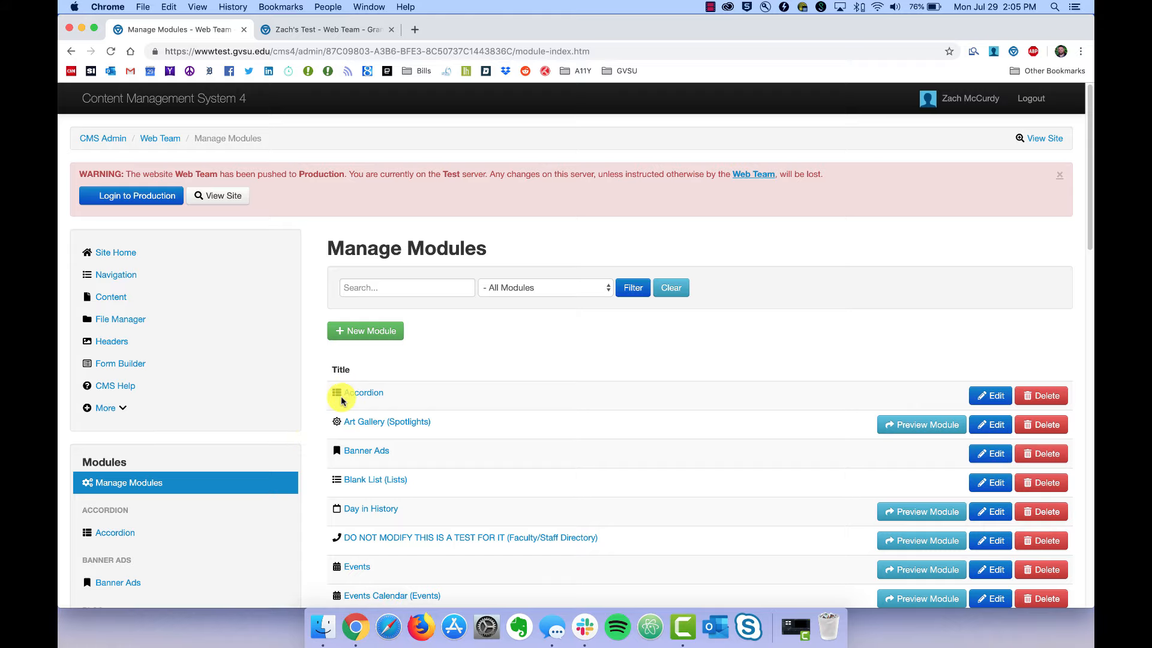
left_click(357, 330)
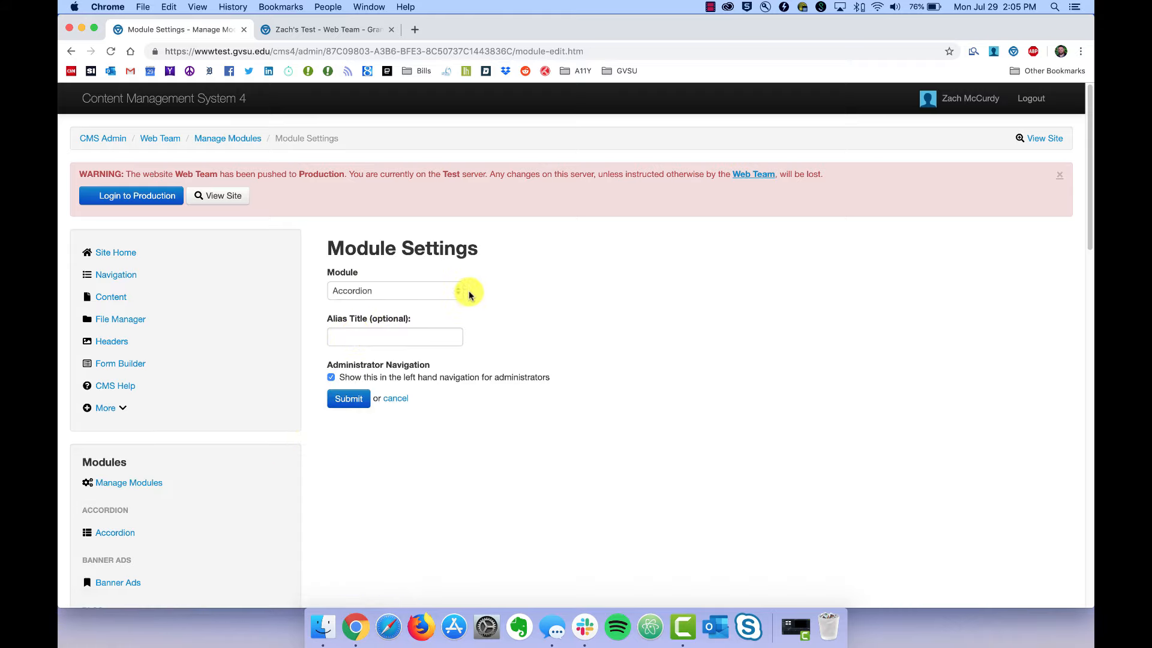
left_click(457, 292)
left_click(382, 419)
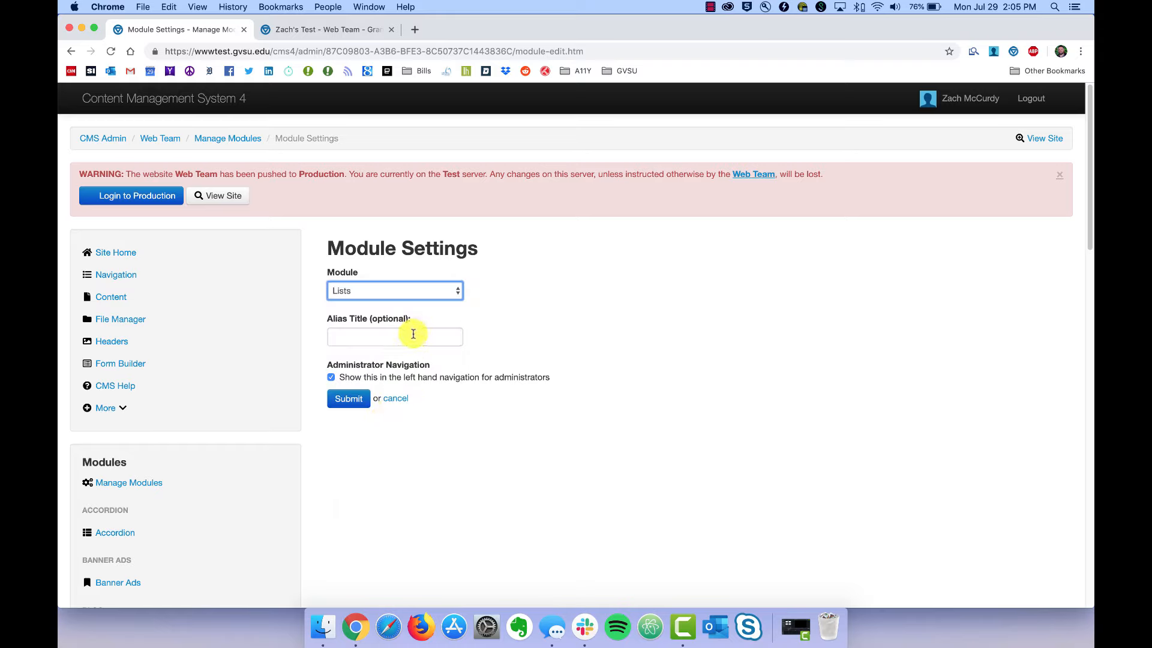
left_click(413, 334)
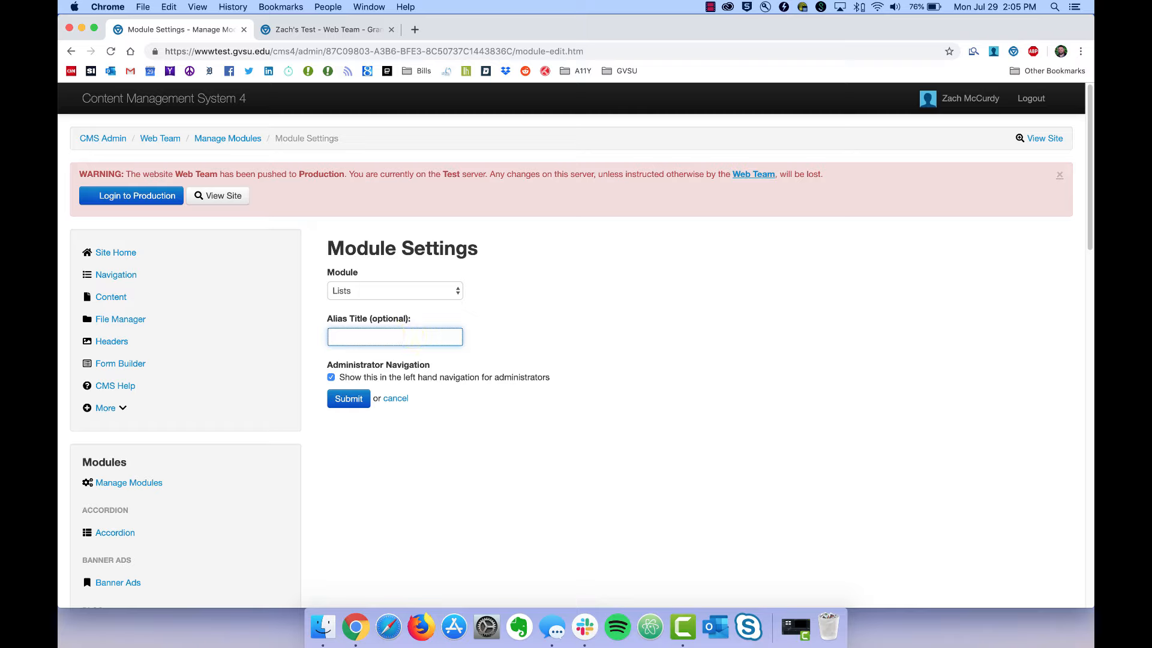
left_click(353, 407)
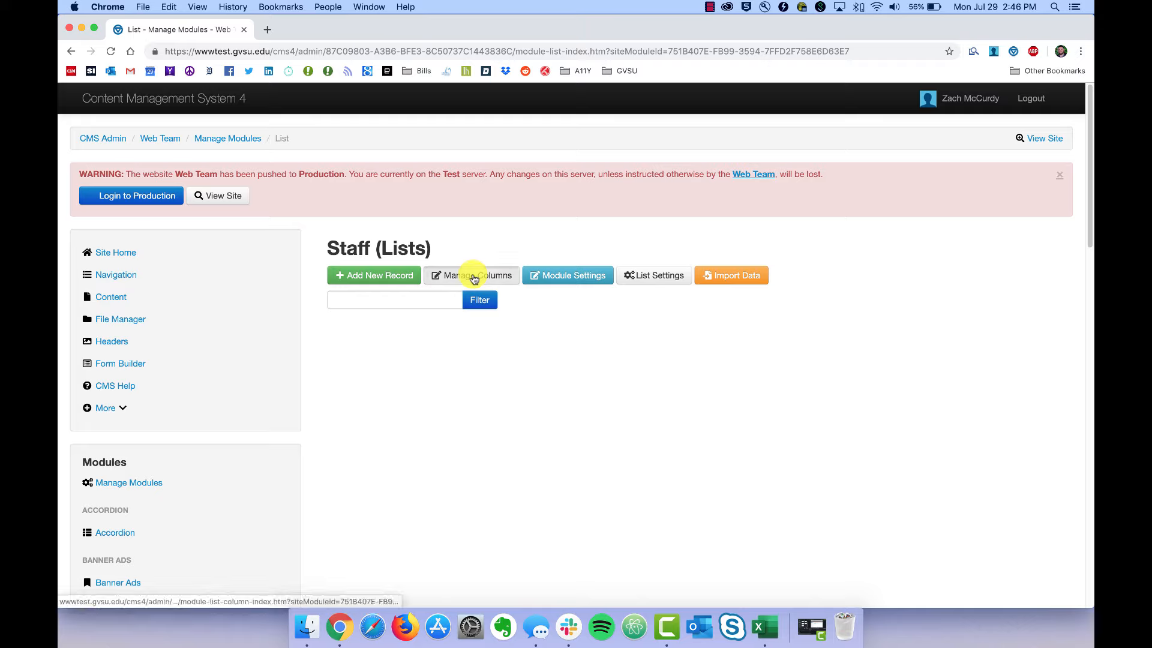
Add a 'First Name' column to Staff: Text type, Plain Text format, displayed on list.
left_click(473, 277)
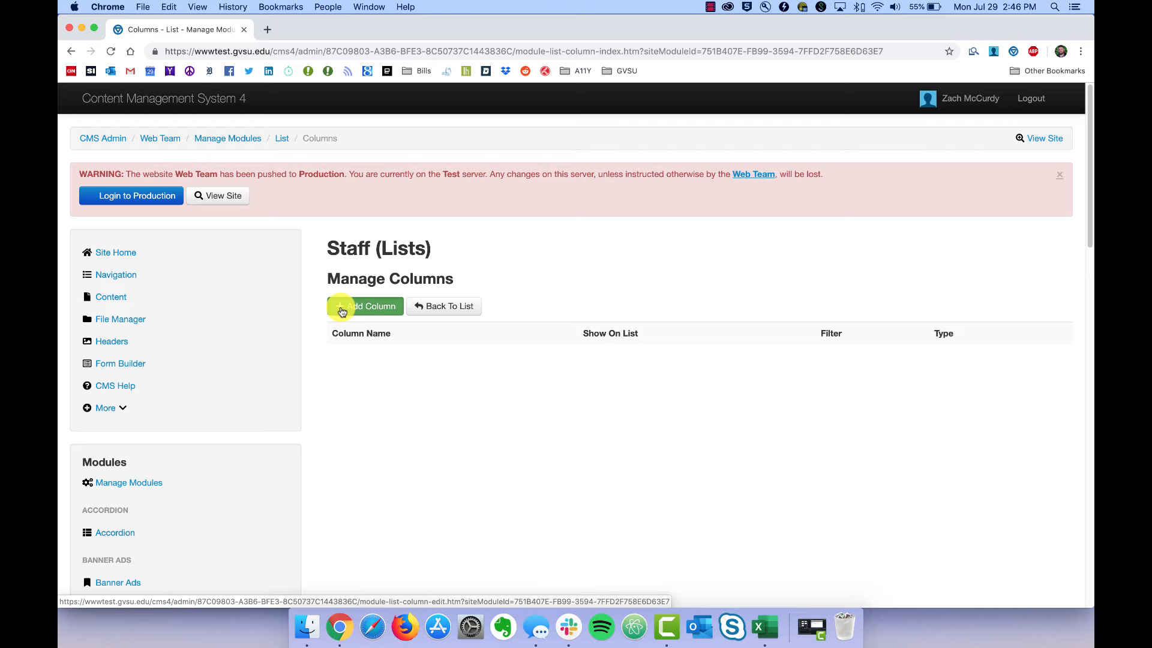
left_click(342, 310)
left_click(347, 322)
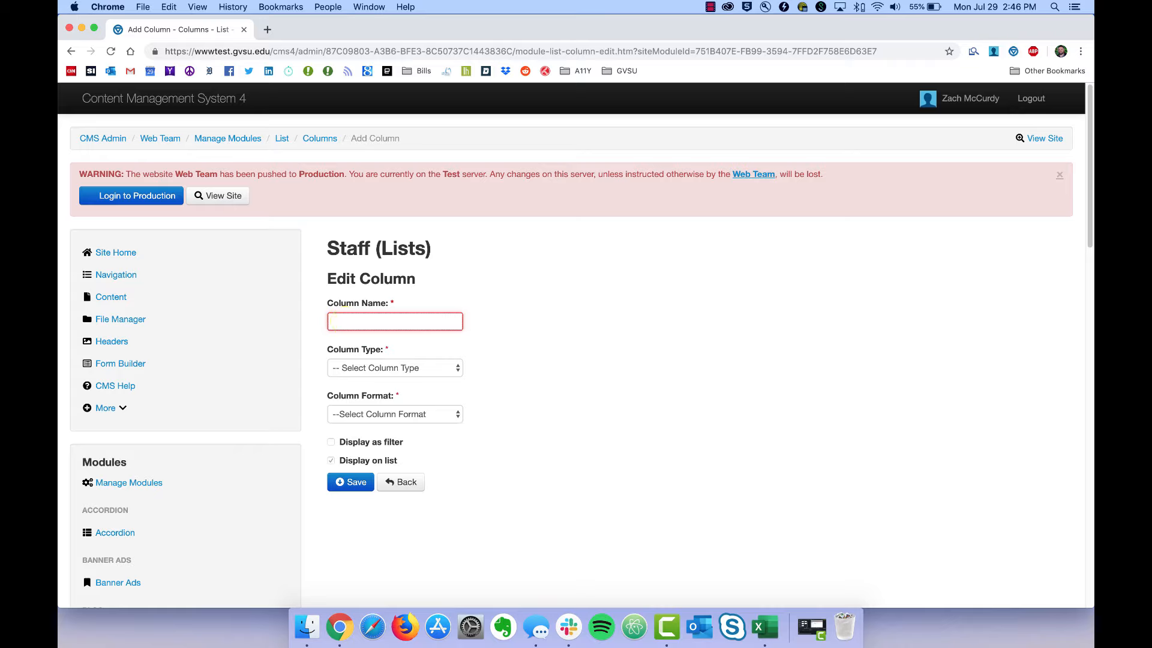
type("First Name")
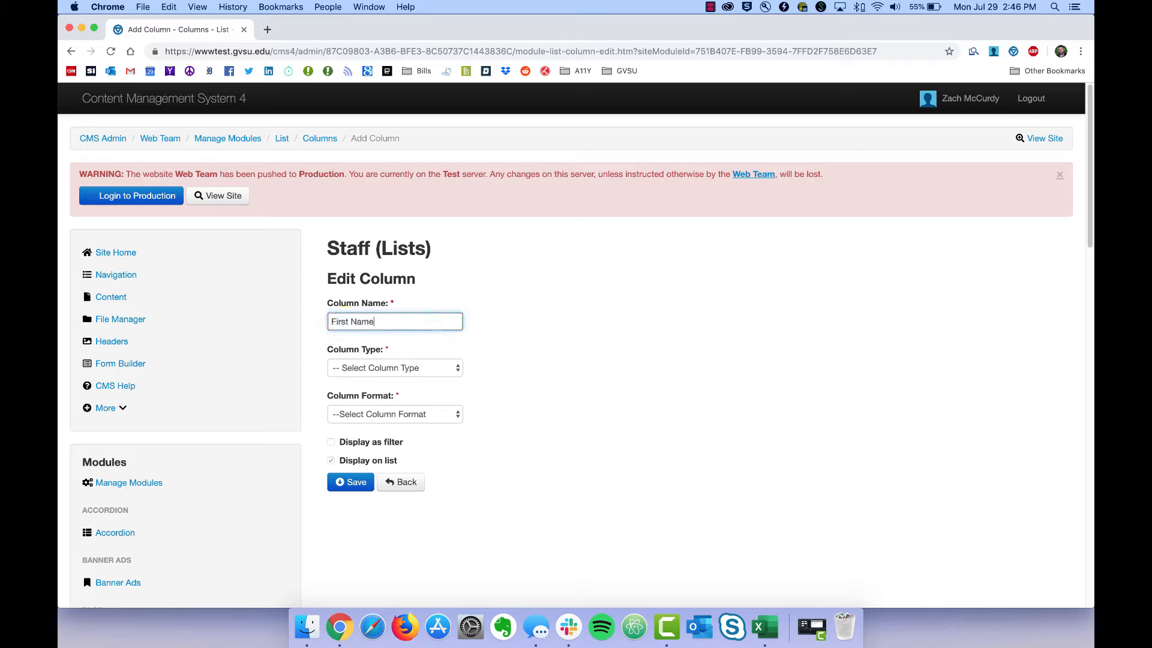
left_click(448, 368)
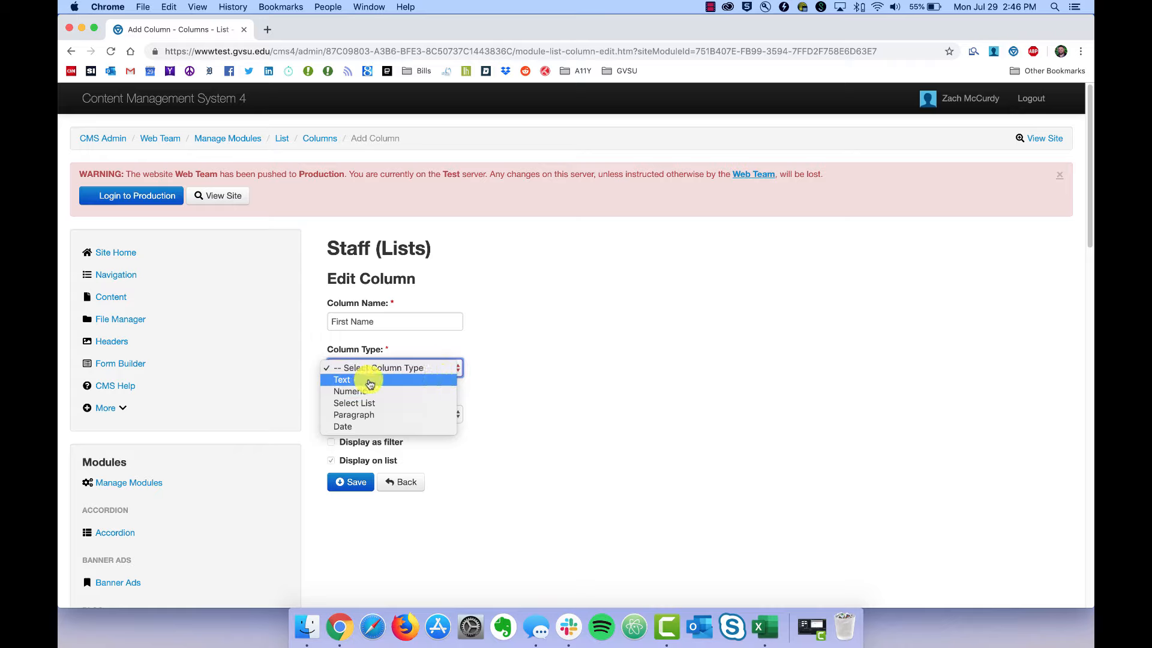
left_click(370, 382)
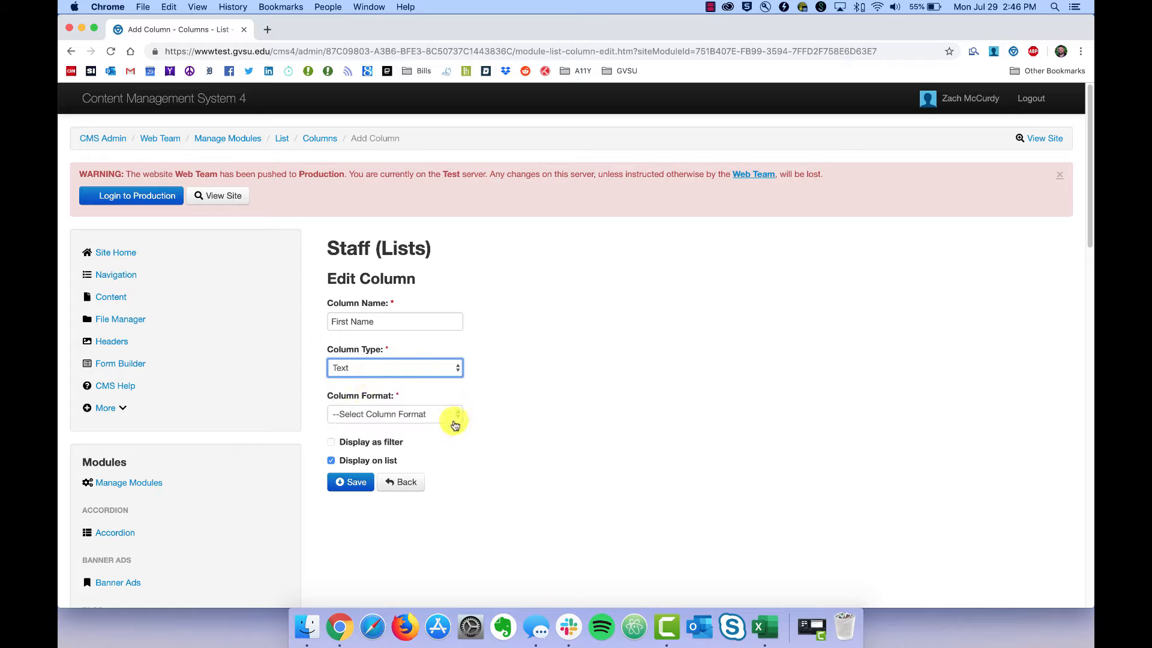
left_click(456, 416)
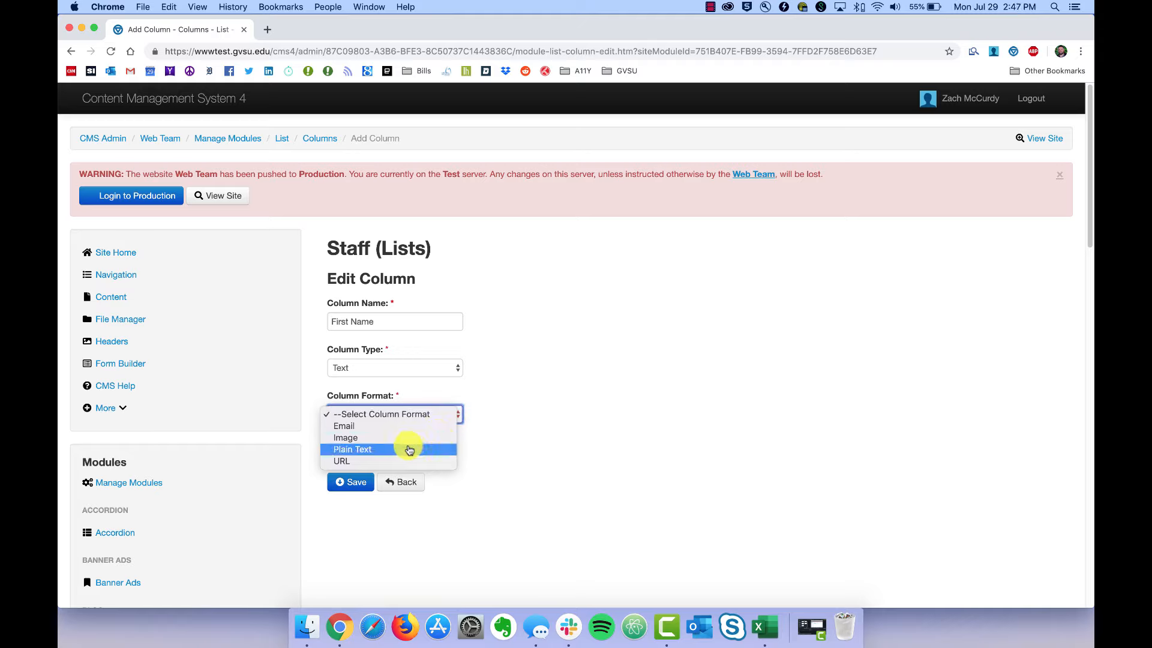
left_click(410, 450)
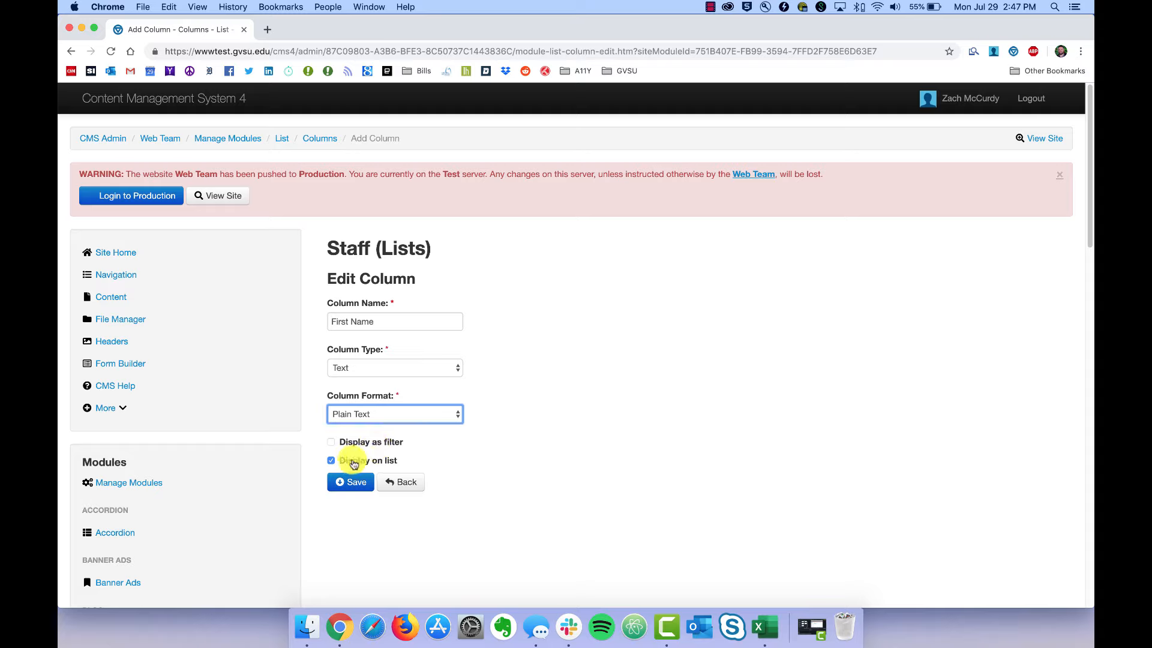
left_click(331, 461)
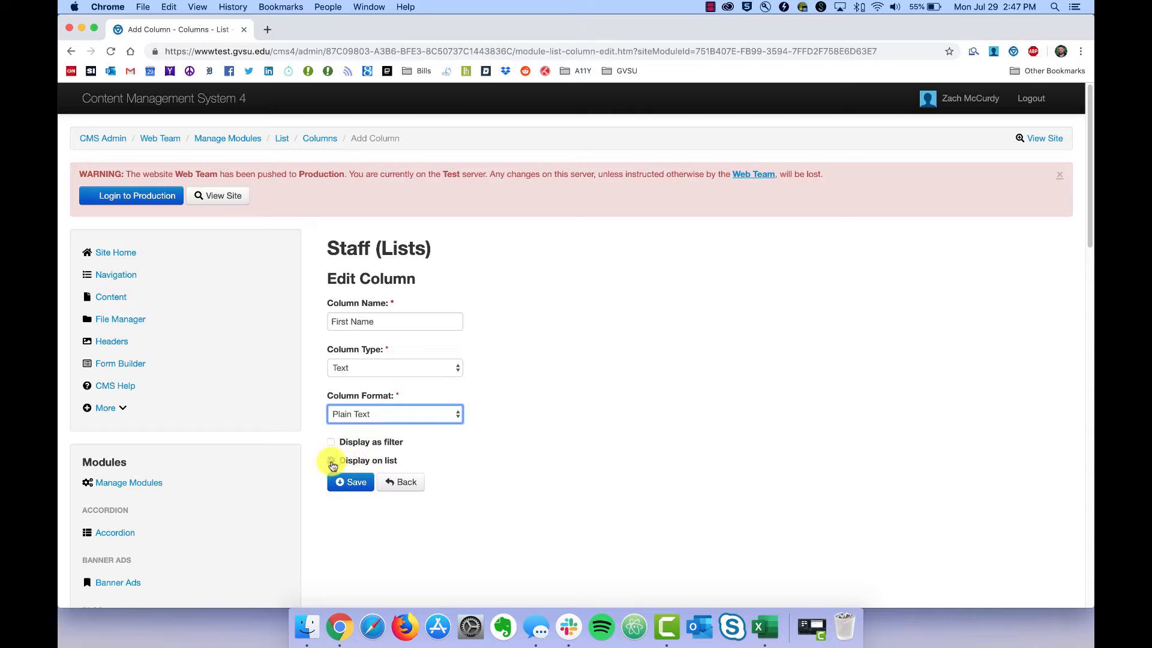
left_click(331, 462)
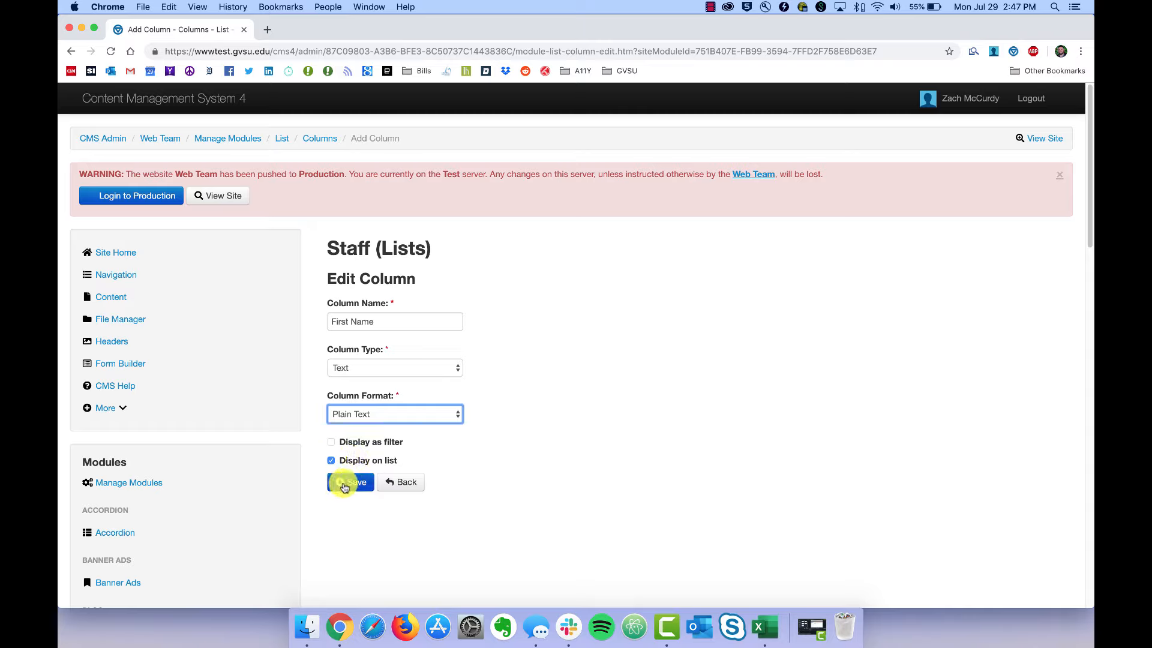
left_click(344, 485)
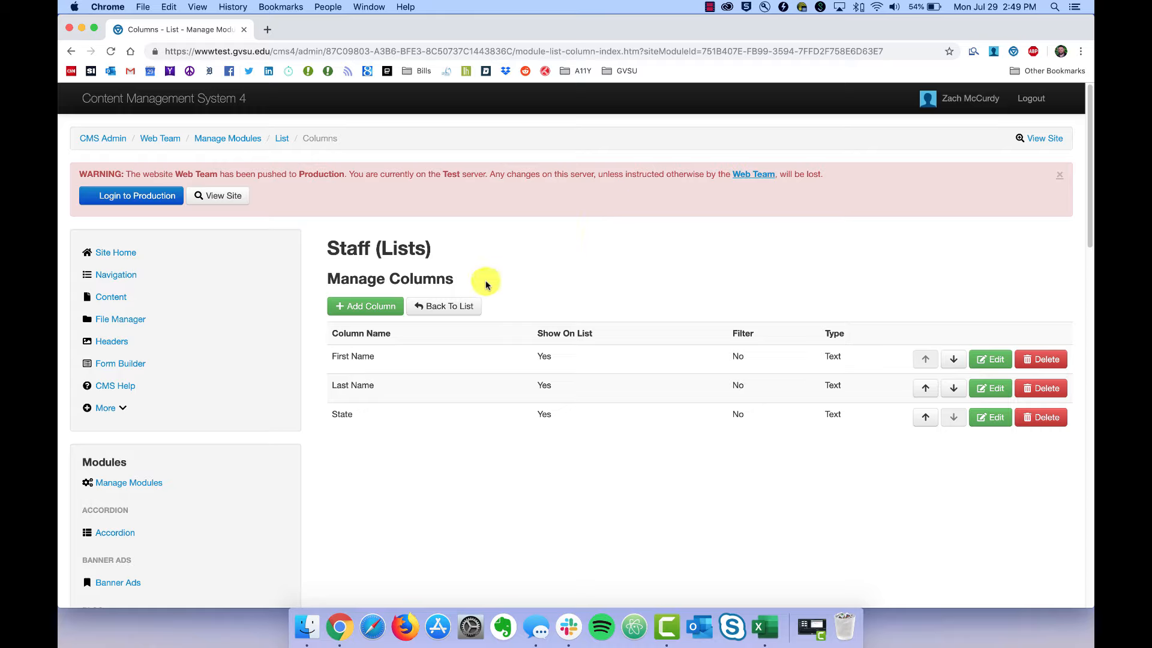
Add and save a Staff record with a first name, last name and Michigan state.
left_click(459, 307)
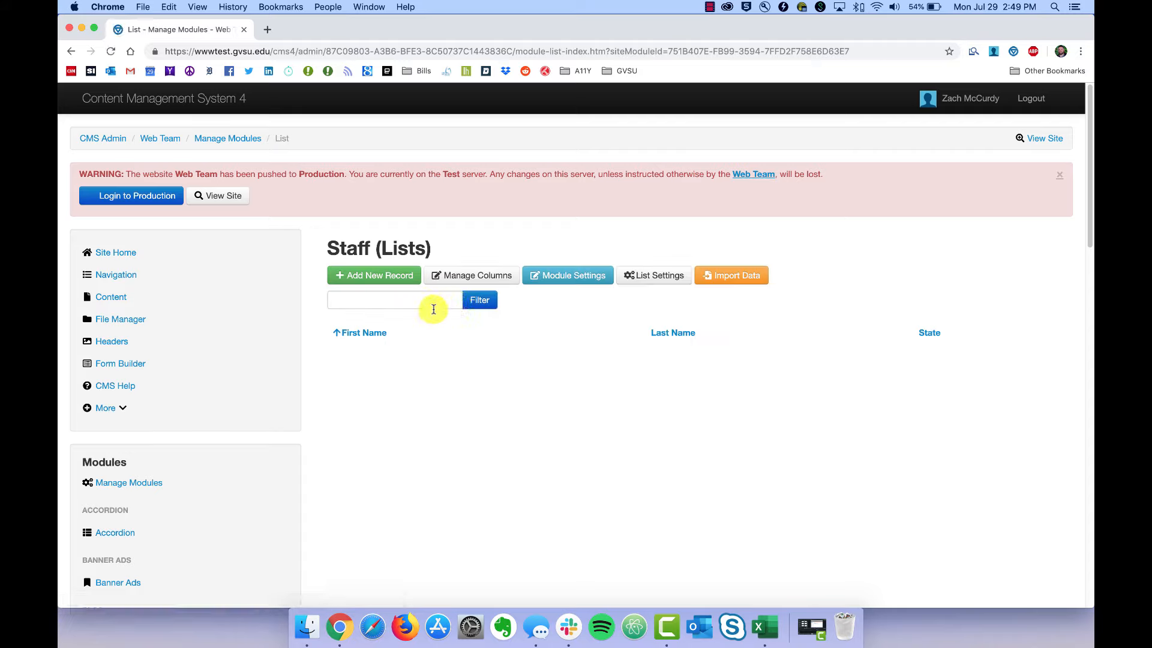
left_click(355, 278)
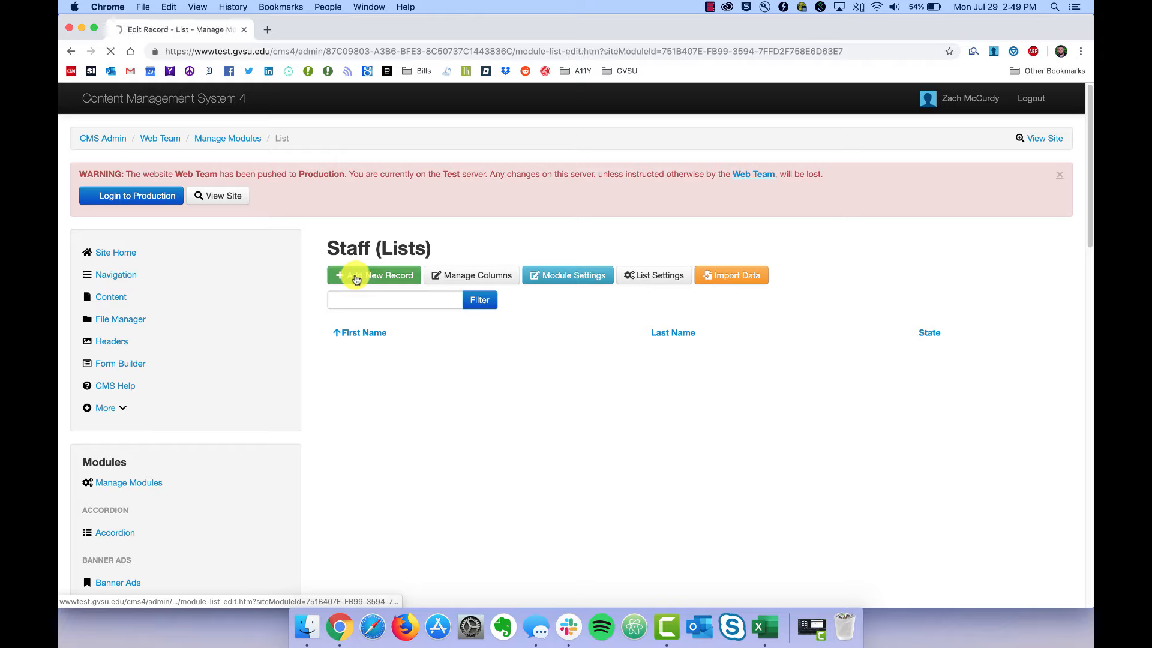
left_click(370, 290)
type("Zach")
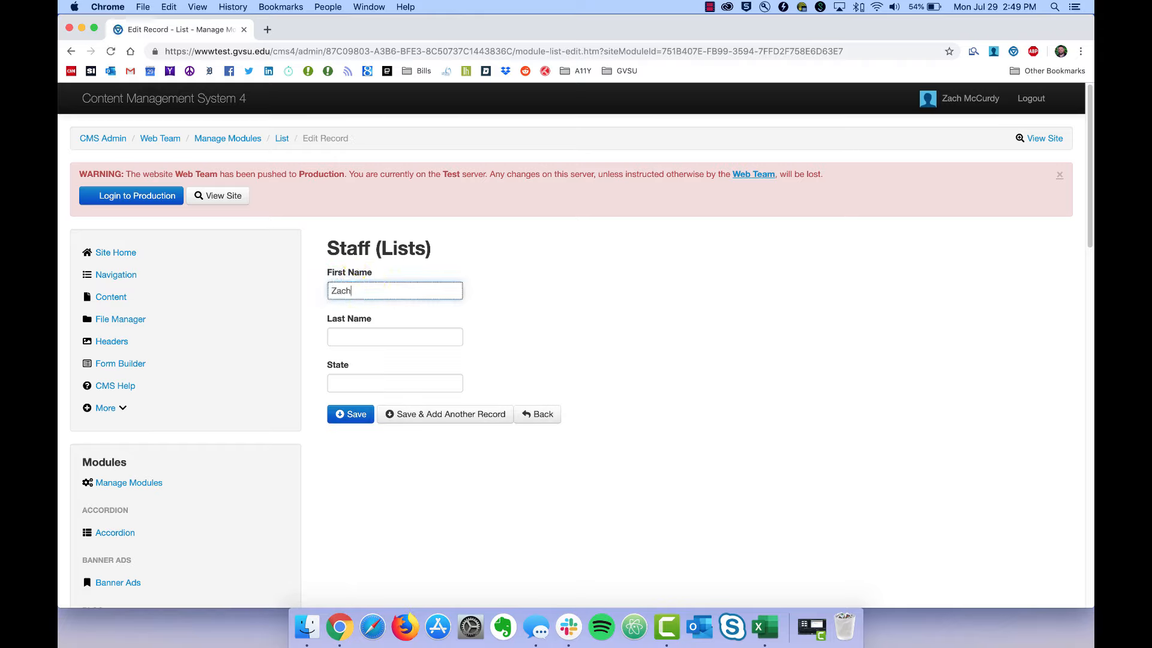
key("Tab")
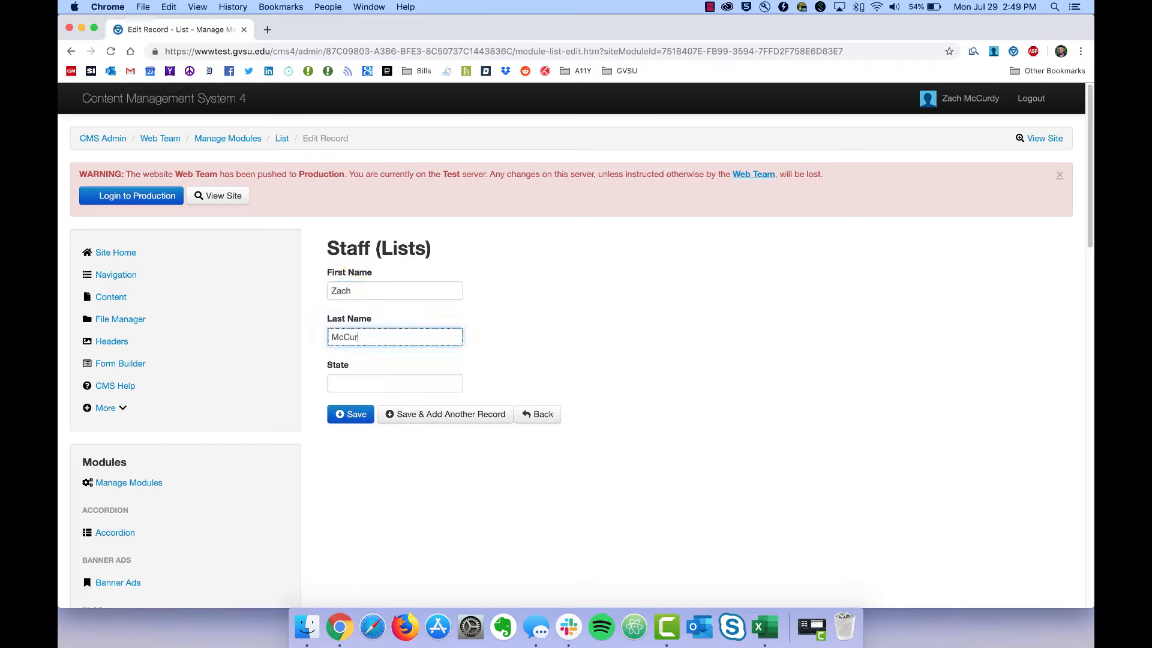
key("Tab")
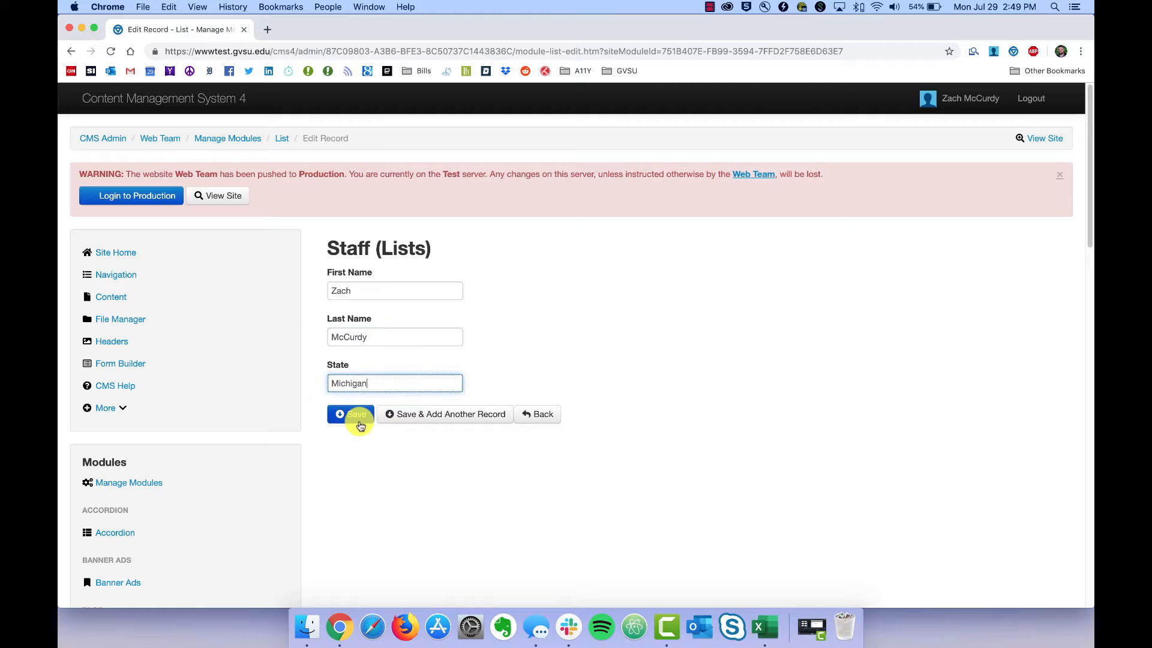
left_click(360, 417)
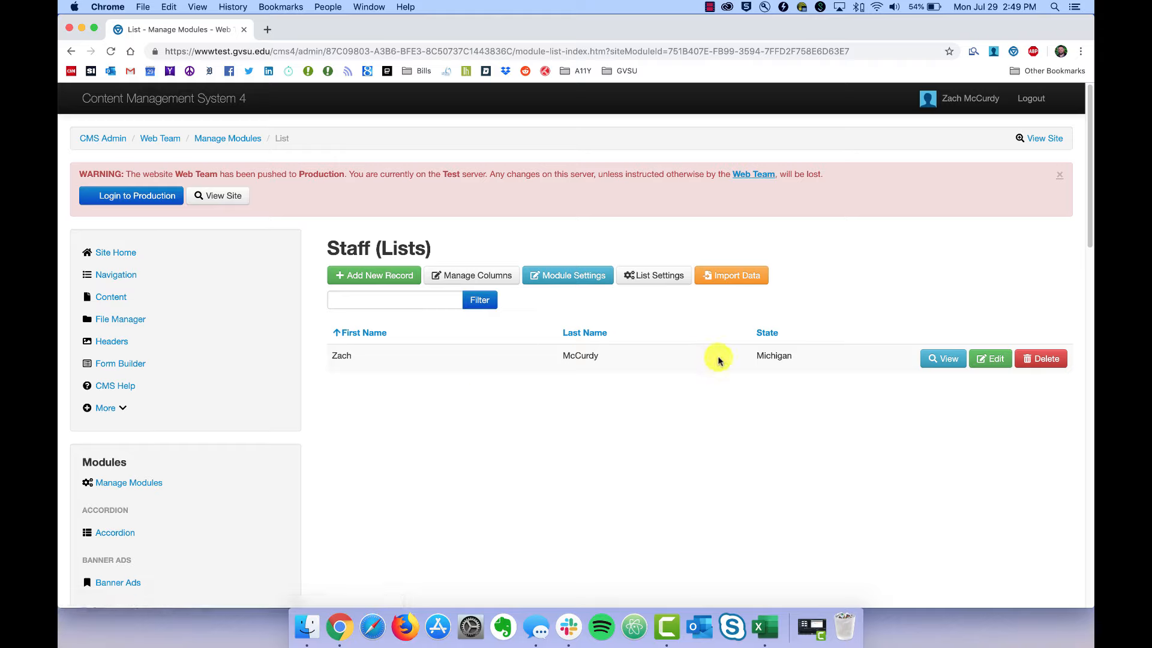
Add another Staff record with the person's first and last name and Michigan state.
left_click(360, 275)
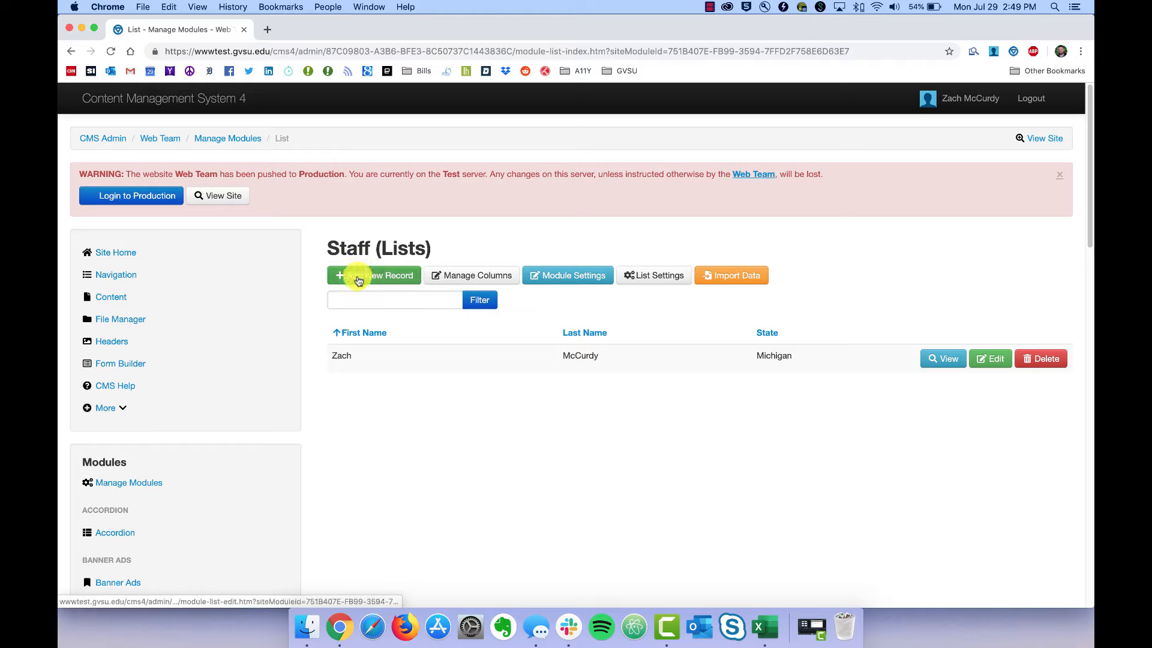
left_click(366, 293)
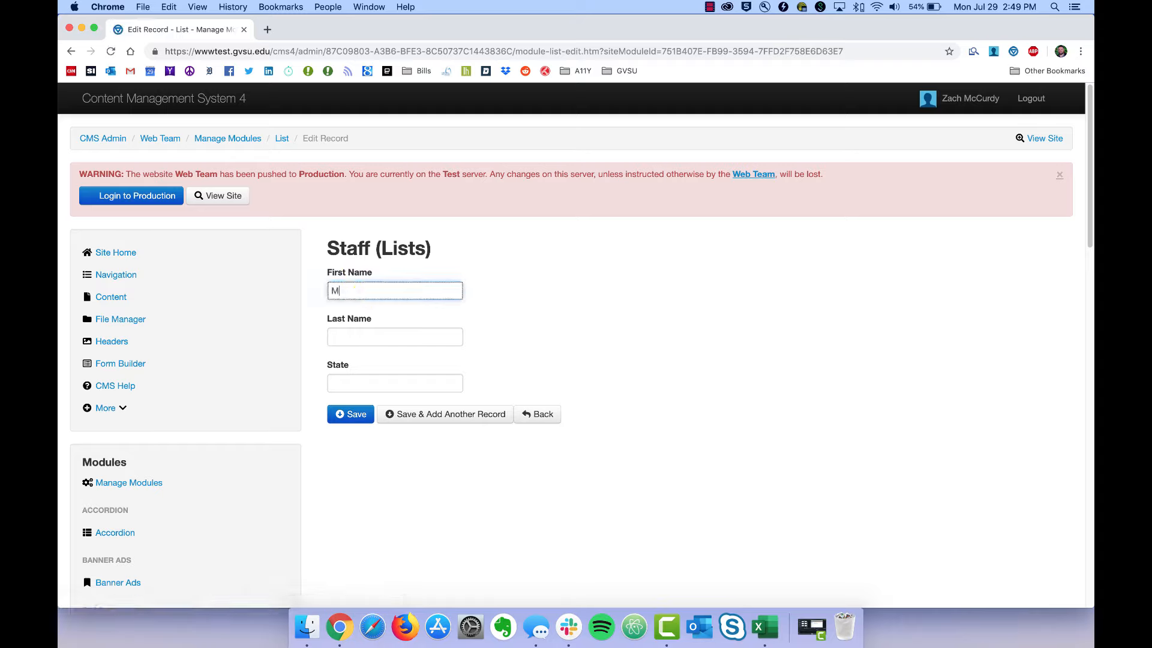
key("Tab")
key("Tab")
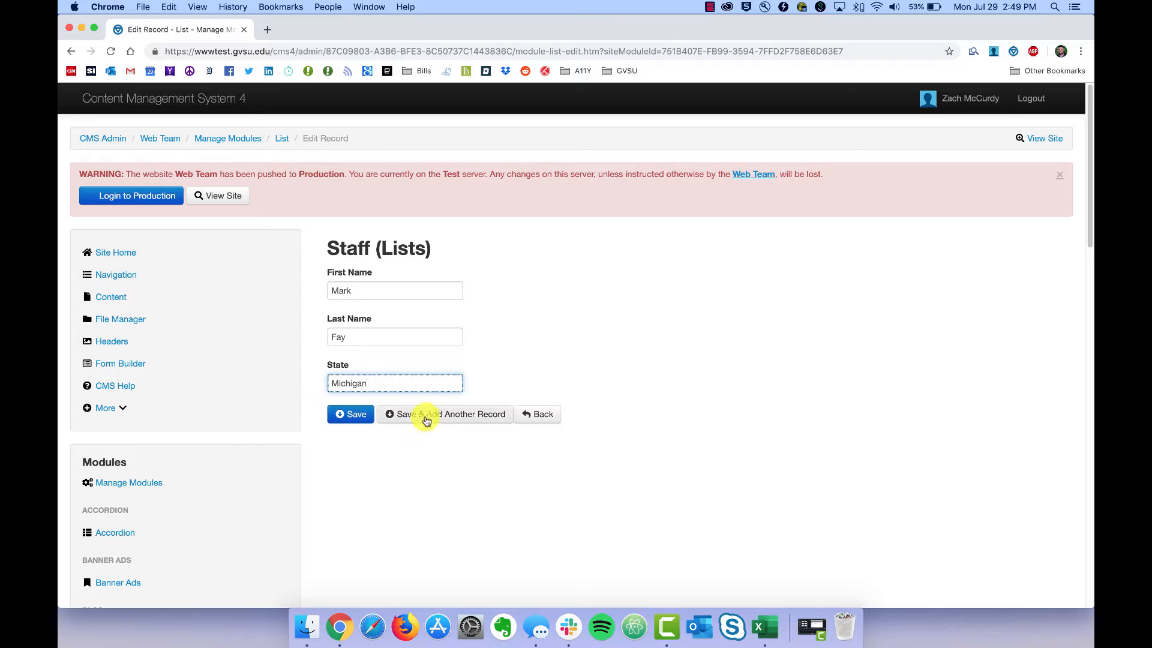
left_click(426, 415)
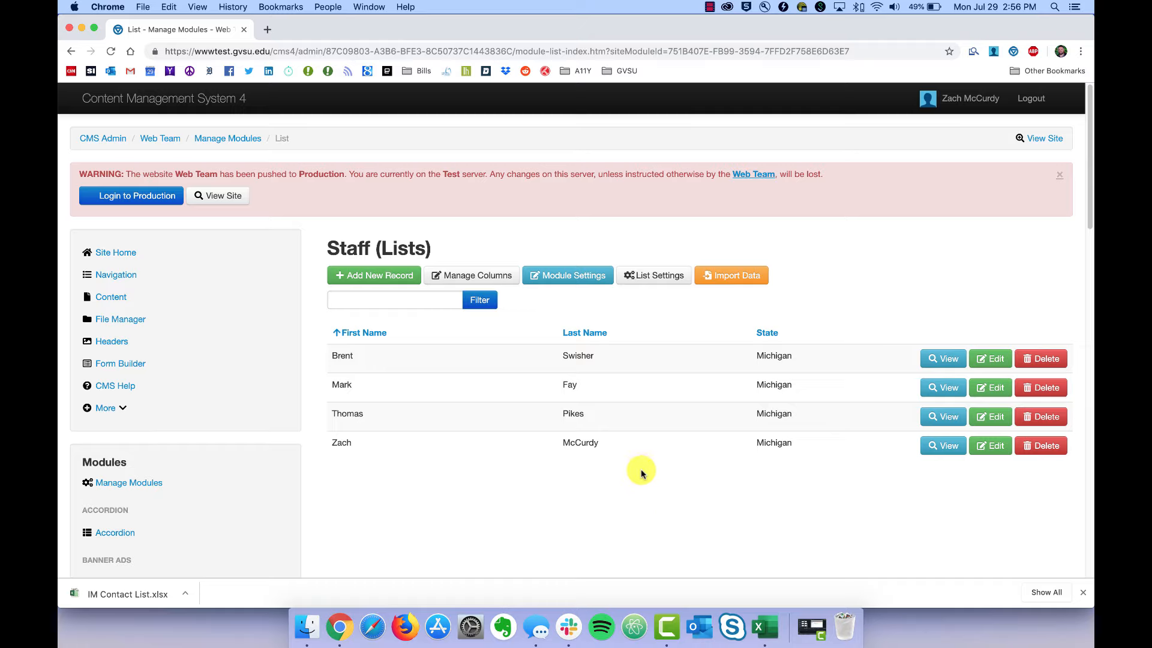
left_click(761, 641)
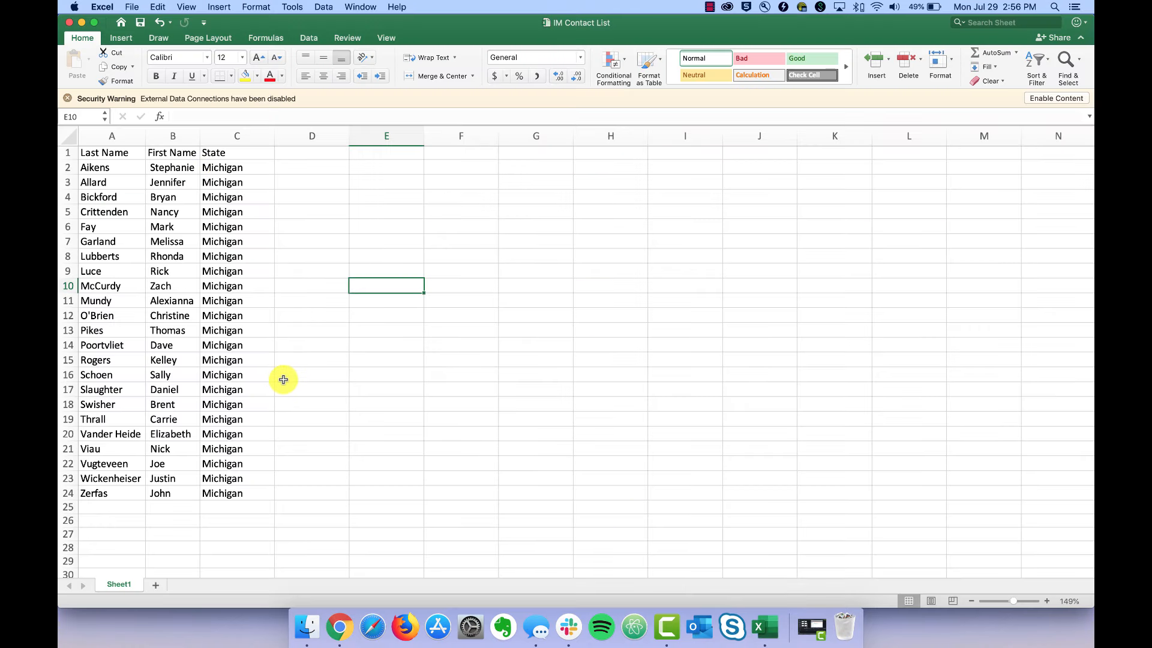
Minimize the IM Contact List workbook and switch back to the browser's Staff list.
left_click(84, 24)
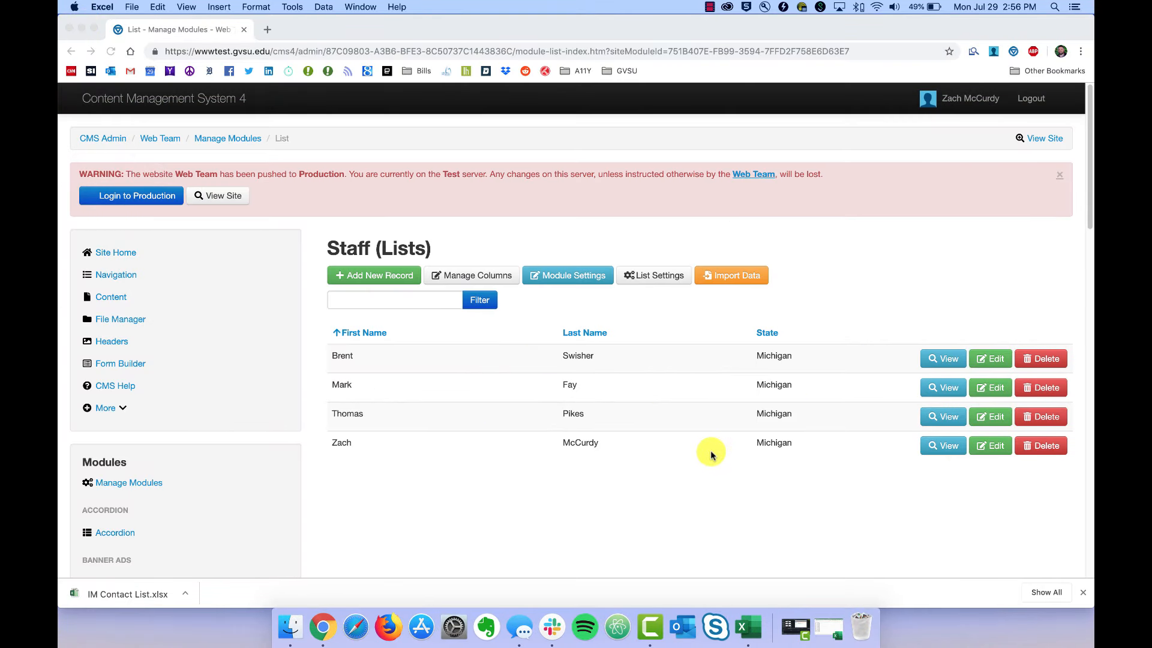
key("ctrl+Right")
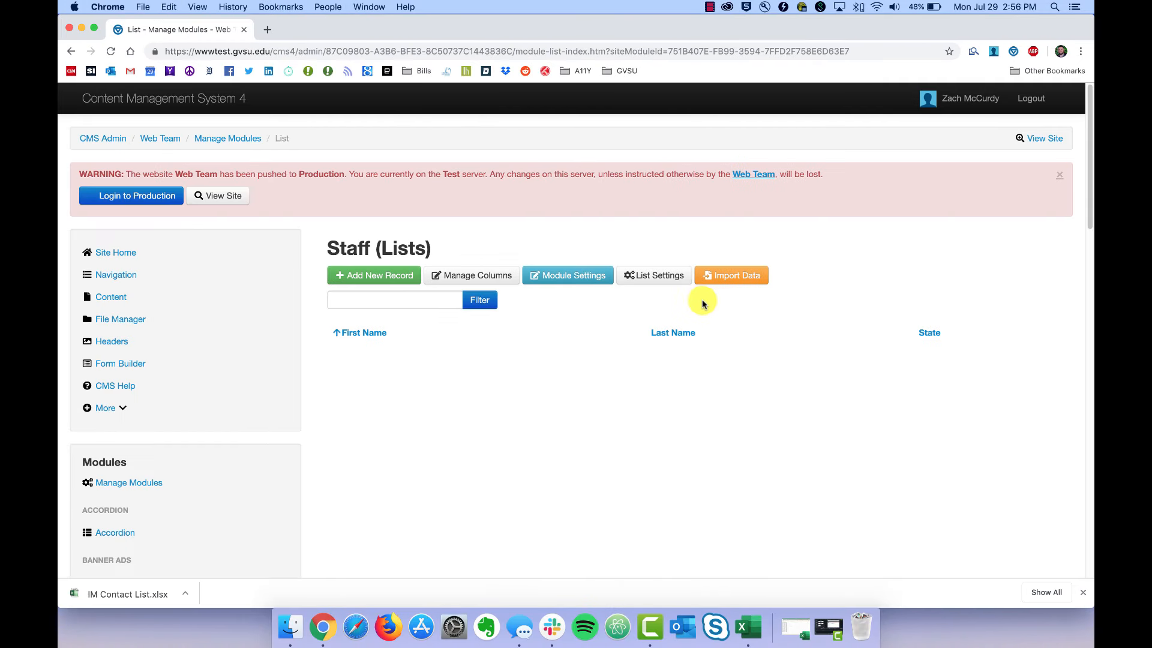
Upload IM Contact List.xlsx on the Staff list's Import Data page and continue.
left_click(733, 282)
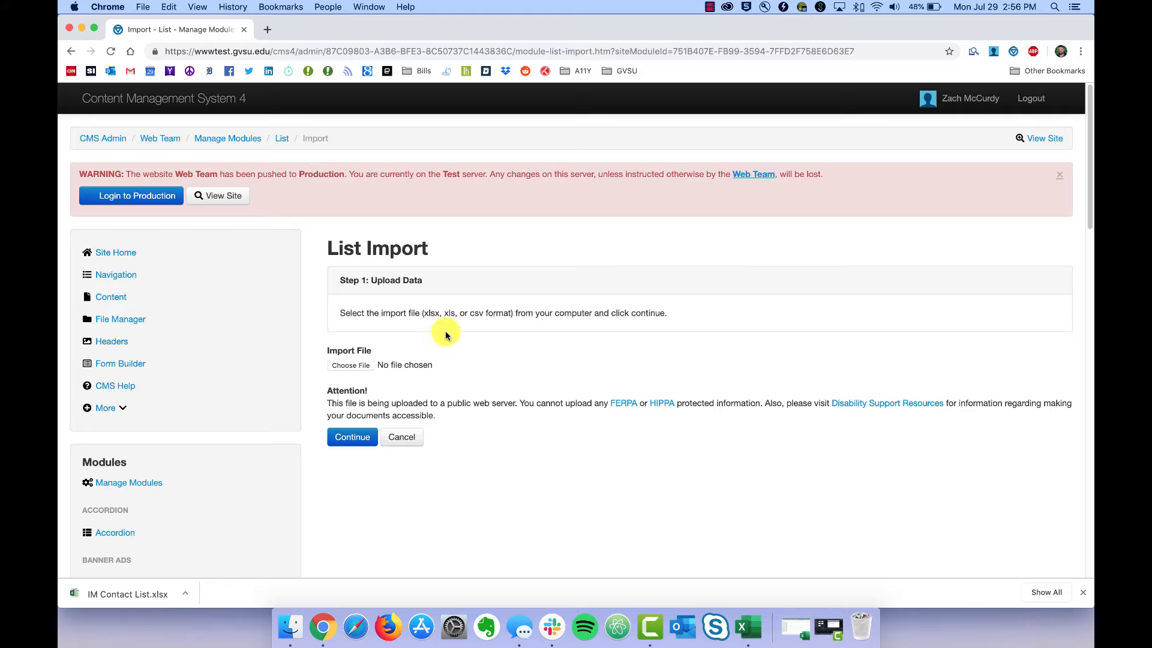
left_click(355, 365)
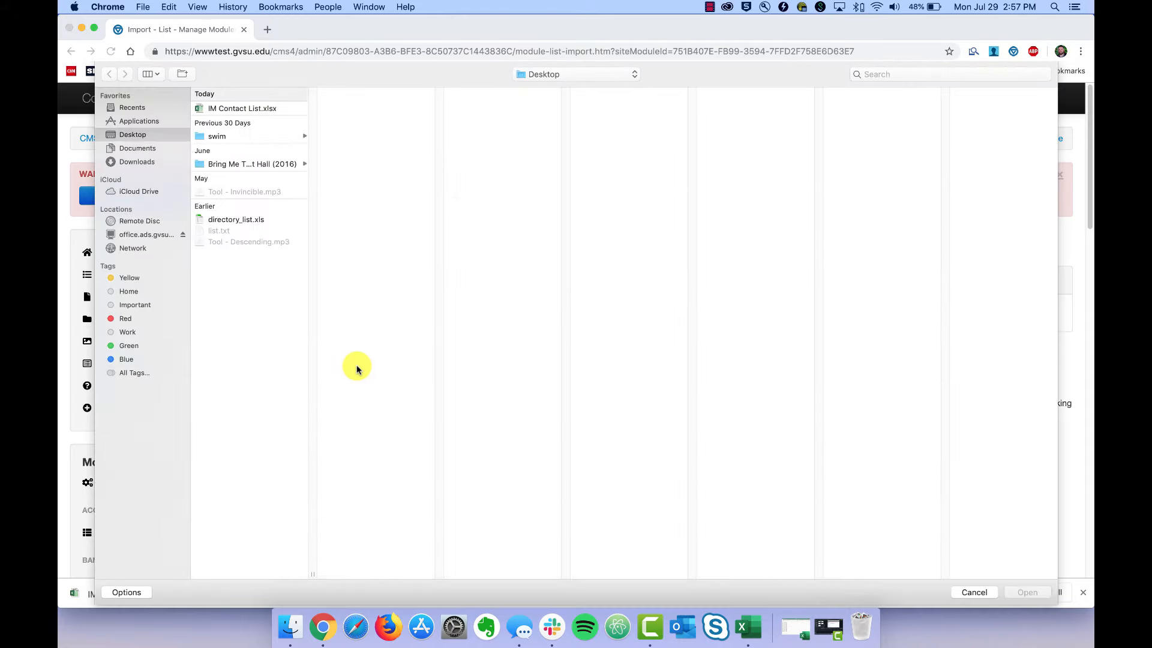
left_click(237, 111)
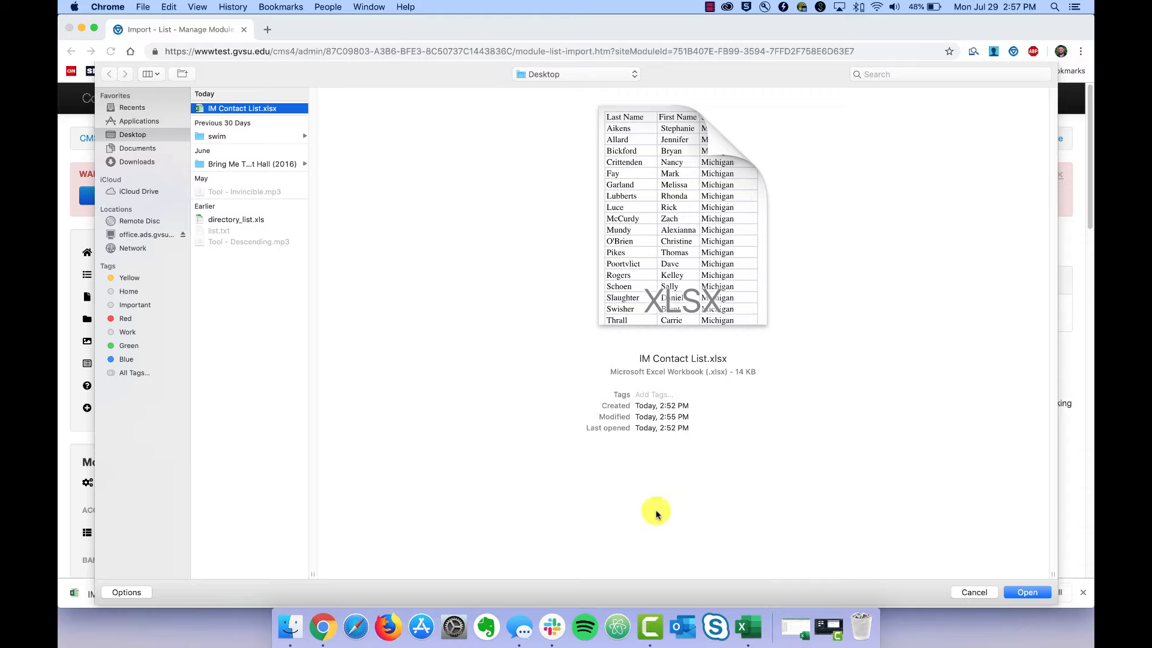
left_click(1027, 592)
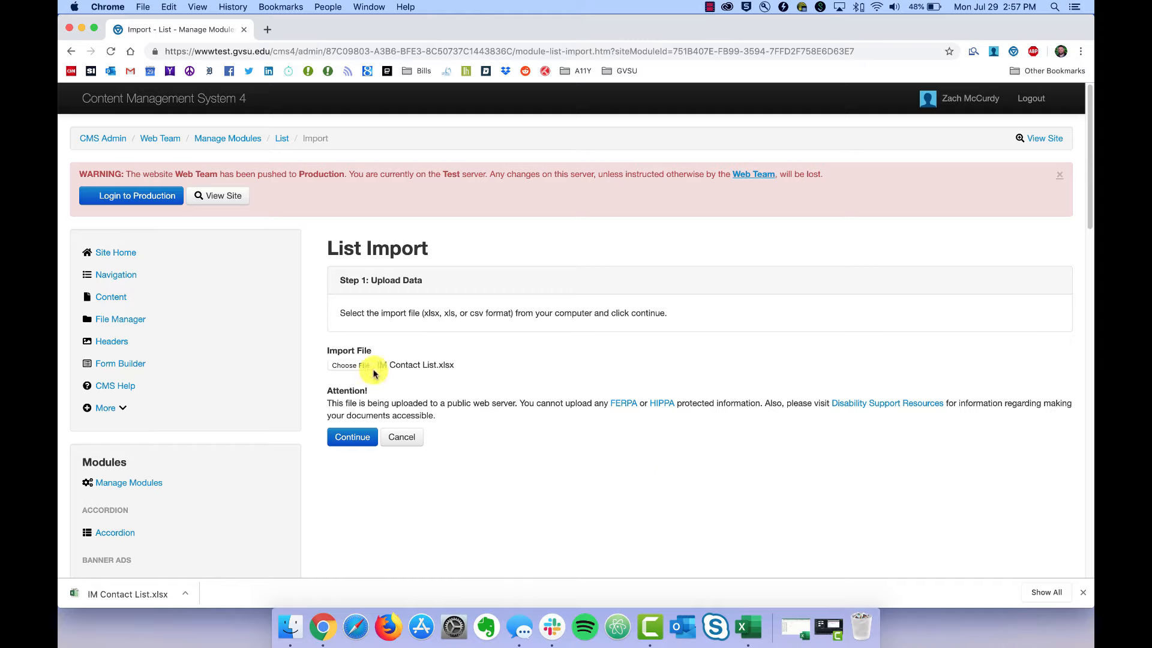
left_click(348, 438)
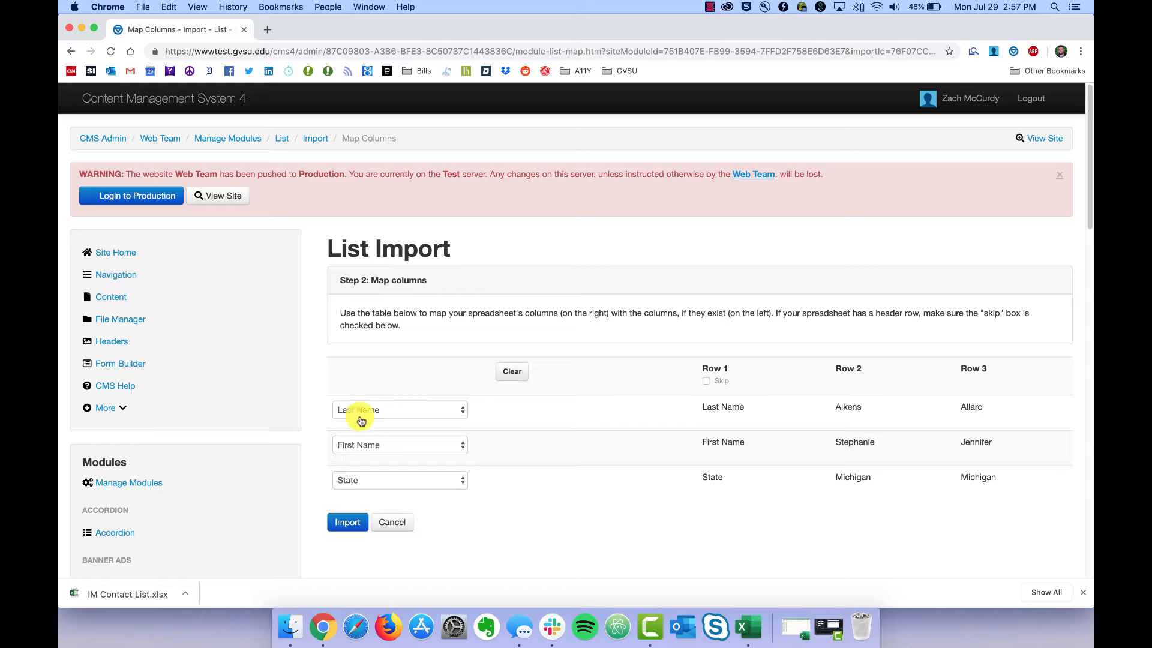
Map the Last Name, First Name and State columns, skip header Row 1, and import.
left_click(386, 411)
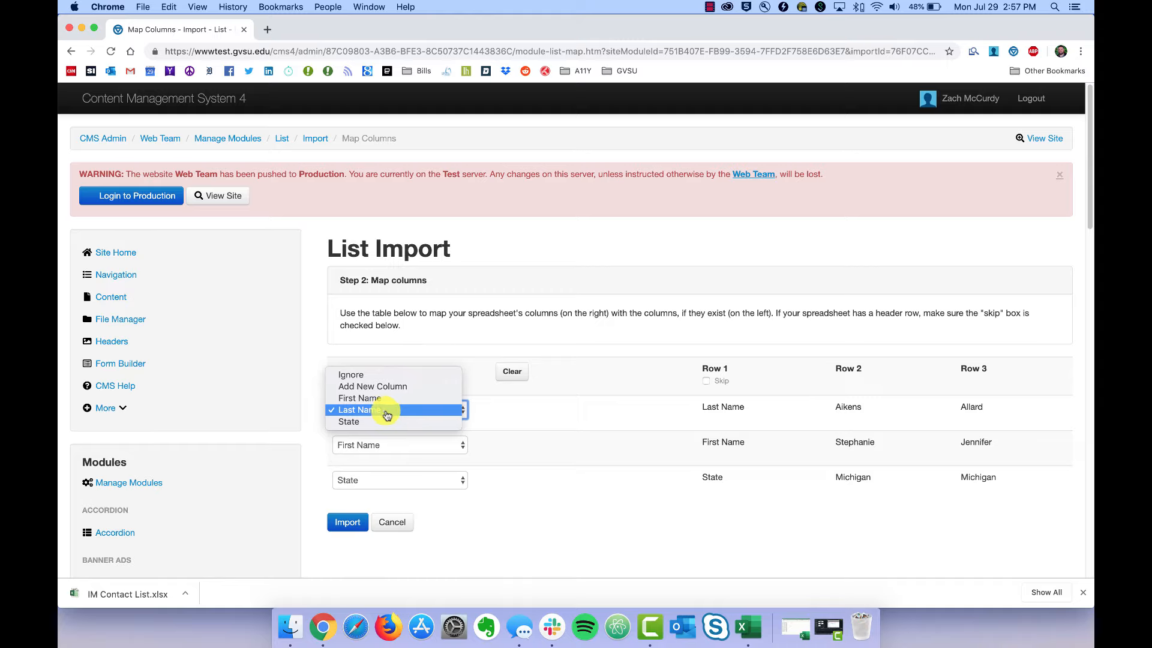
left_click(379, 413)
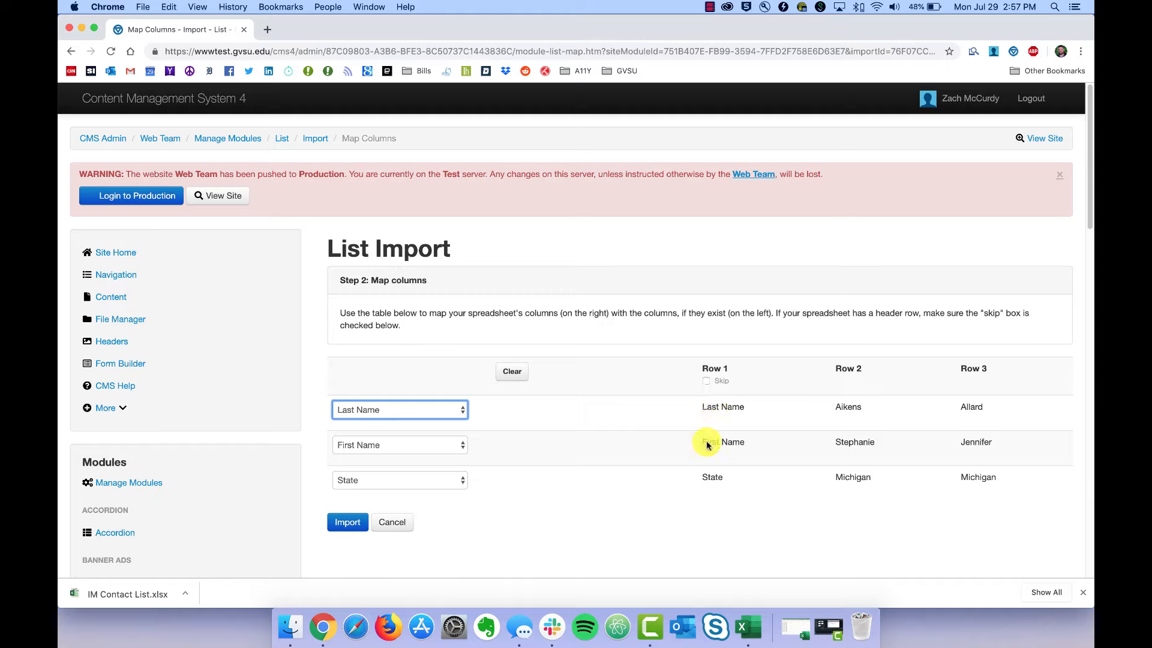
left_click(707, 387)
left_click(707, 386)
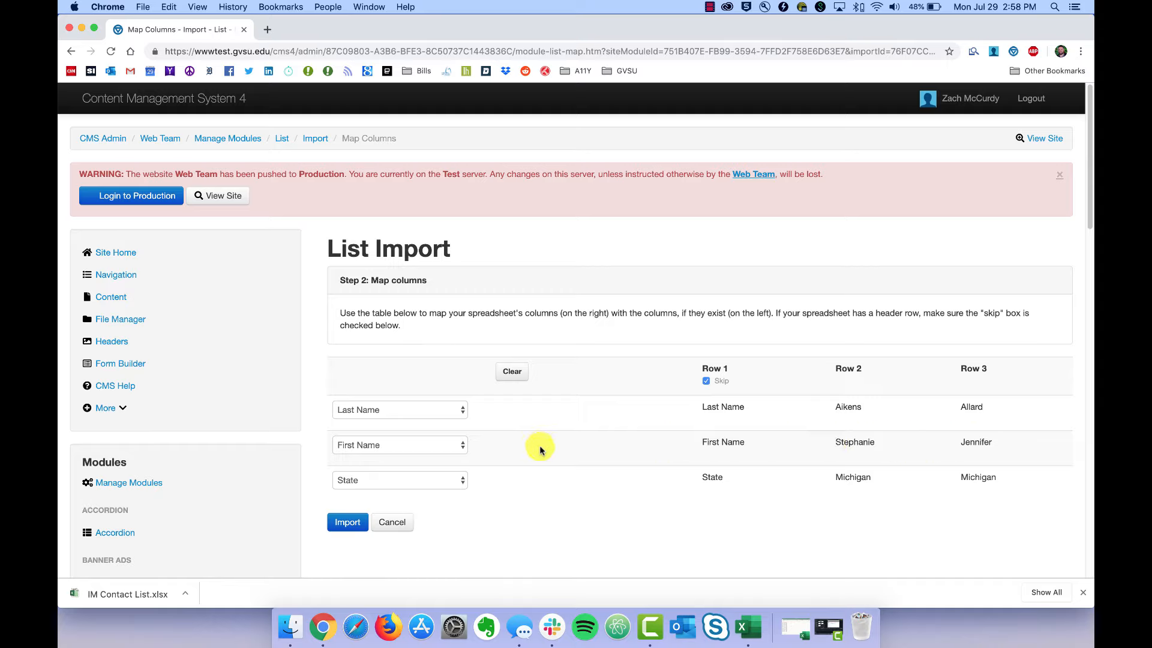
left_click(464, 450)
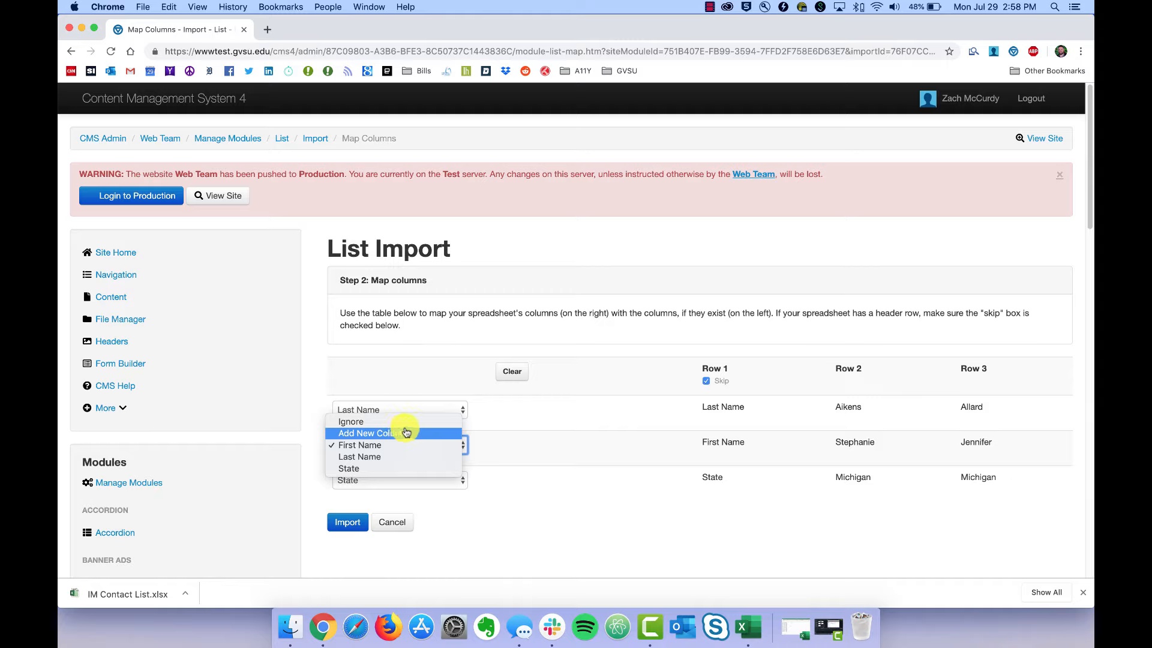
left_click(646, 422)
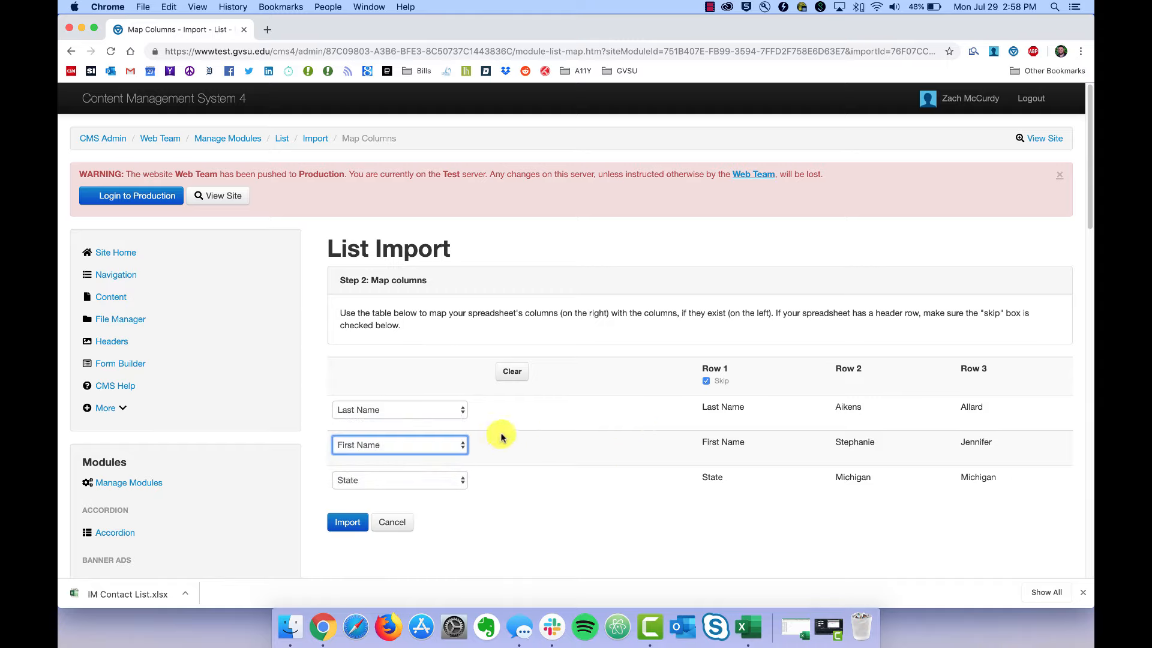
left_click(789, 439)
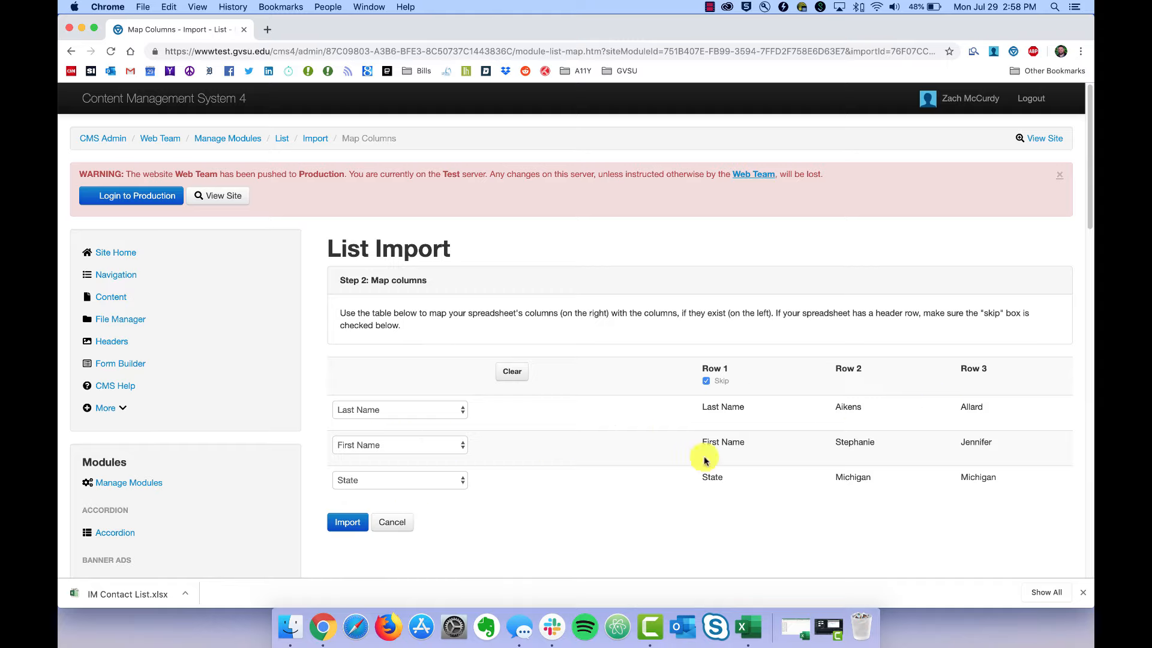
left_click(337, 525)
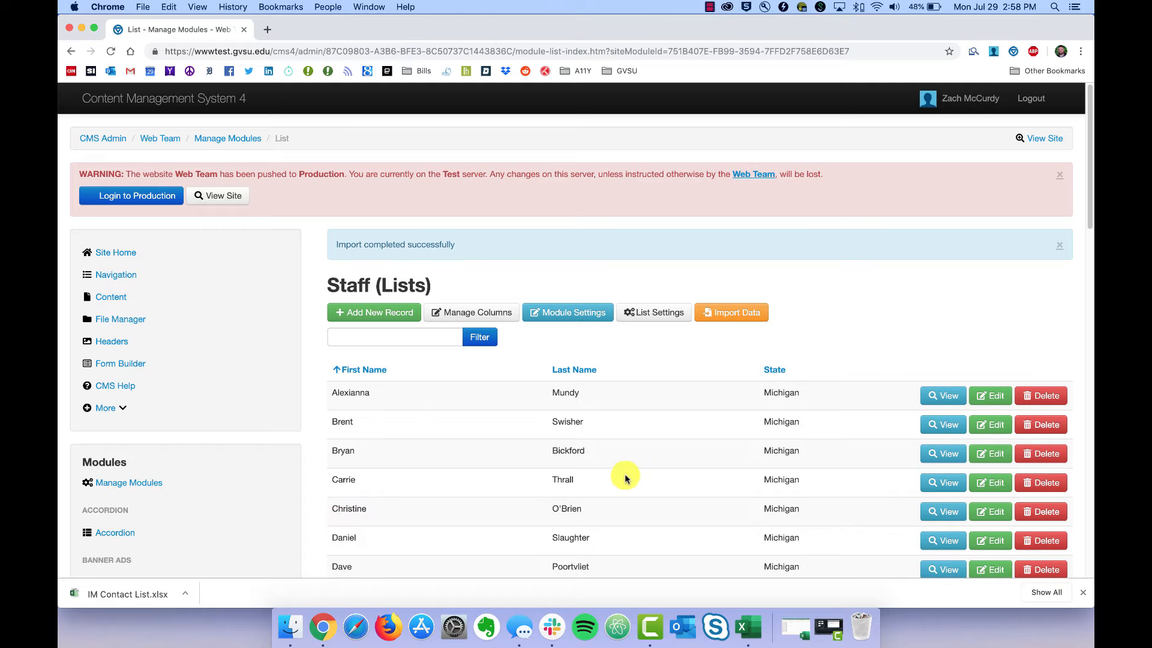
Review the imported Staff records, then open the Web Team site's Content list.
scroll(603, 493, "down", 10)
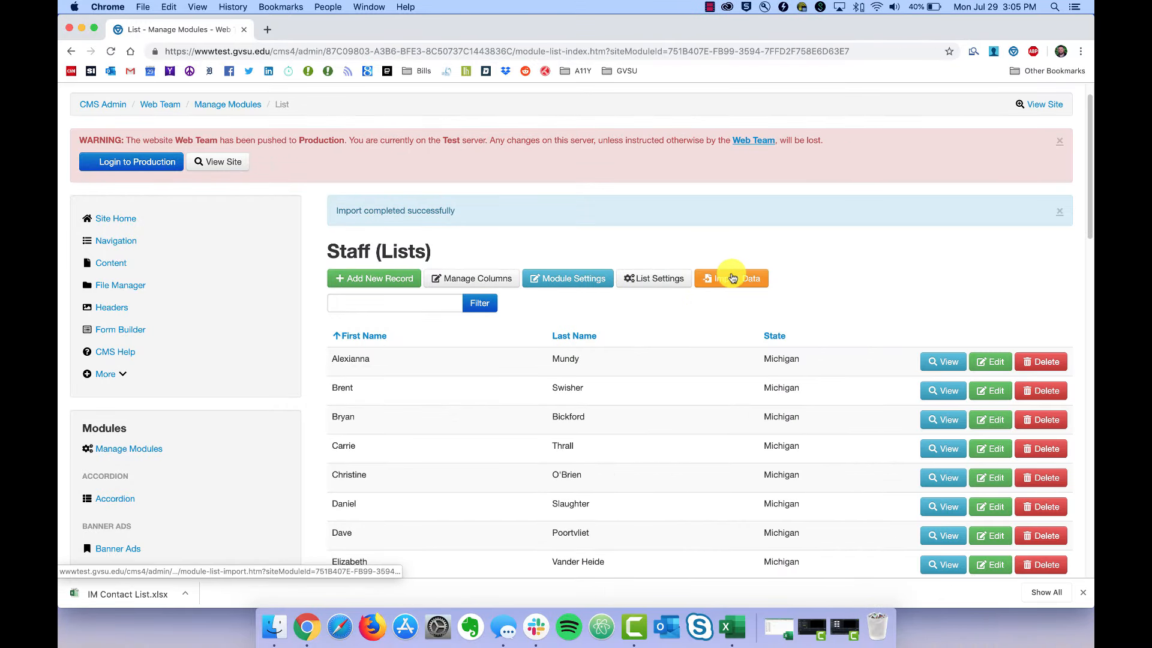
left_click(732, 277)
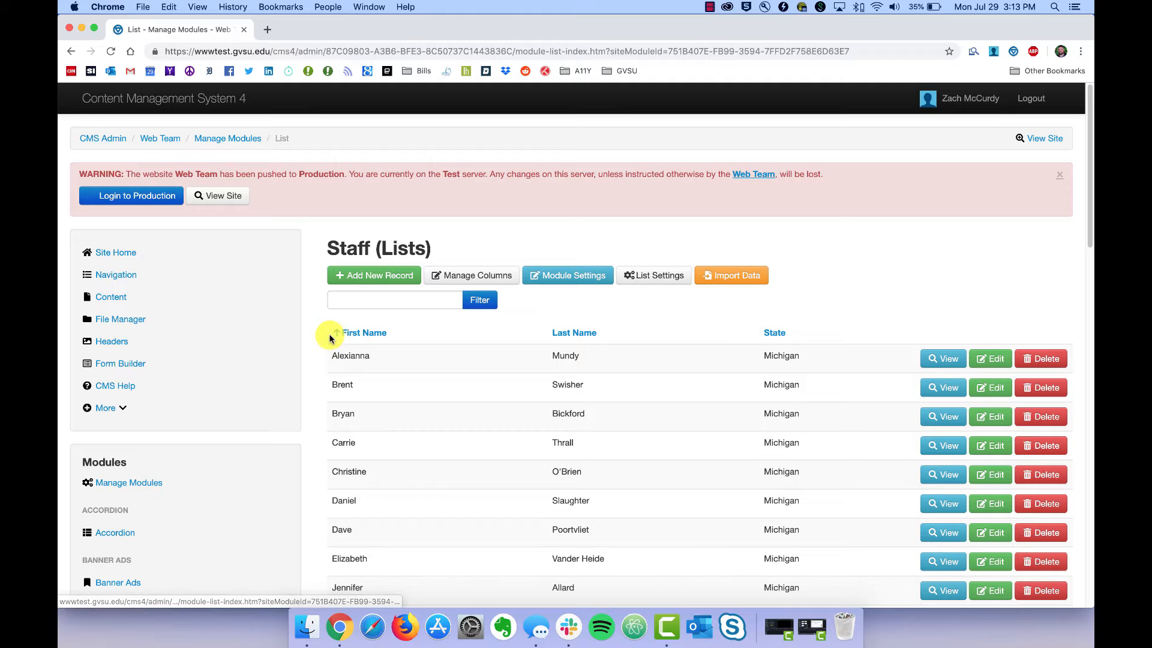
left_click(97, 300)
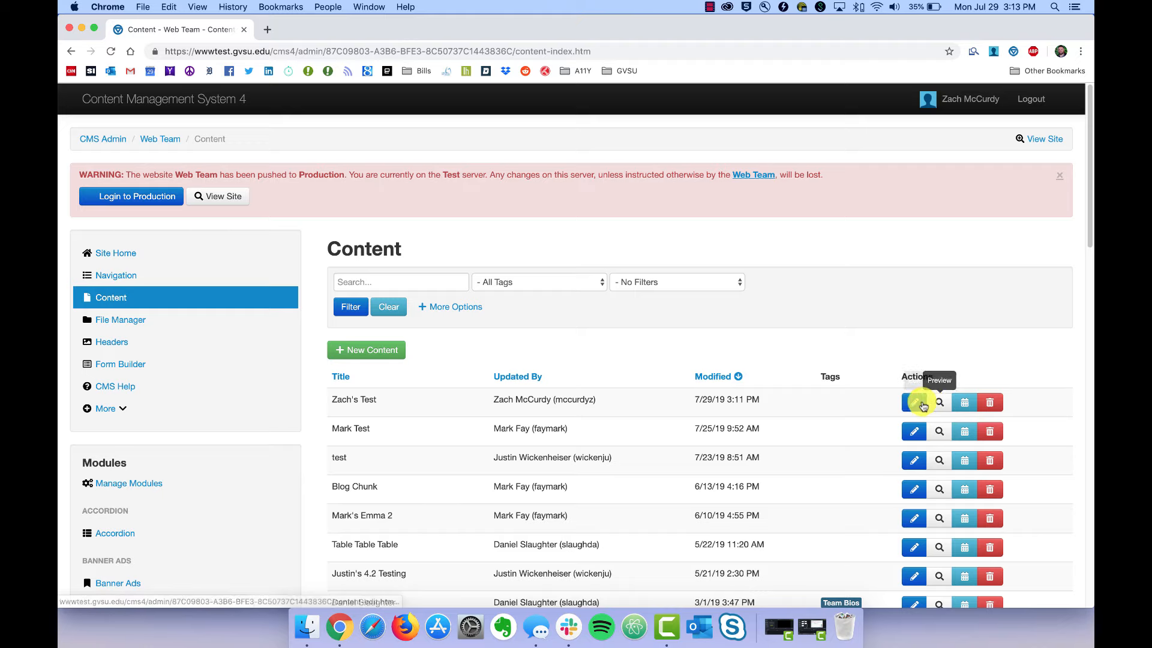
Insert the Staff list module below the Testing of Modules heading.
left_click(910, 403)
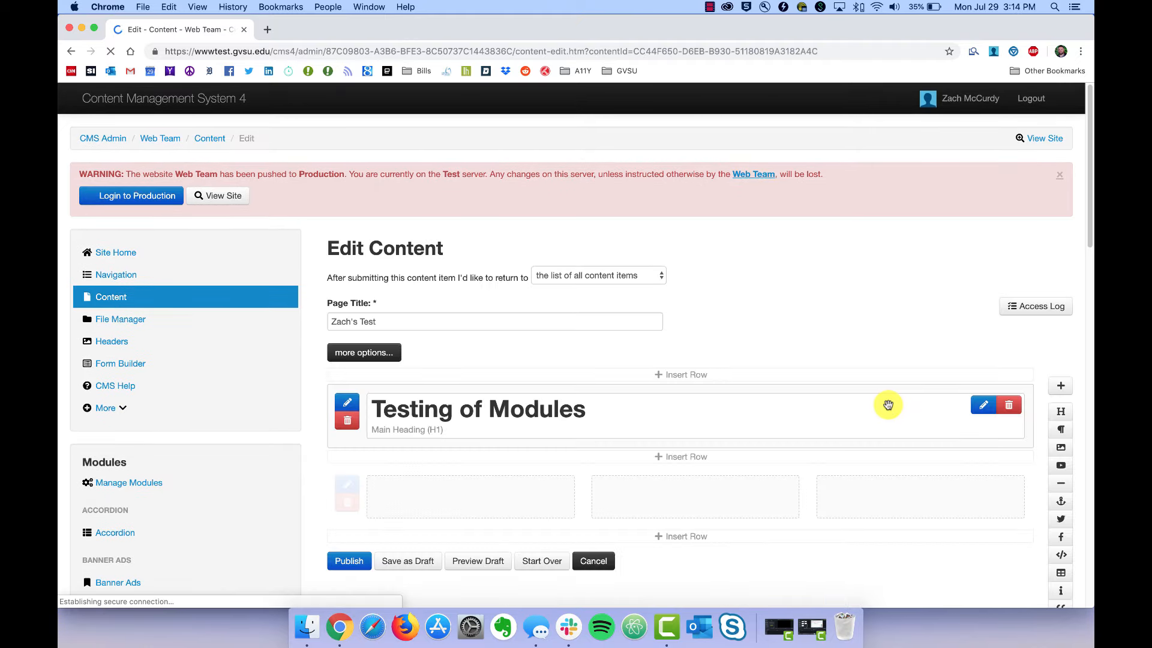
scroll(981, 462, "down", 3)
scroll(1005, 466, "down", 3)
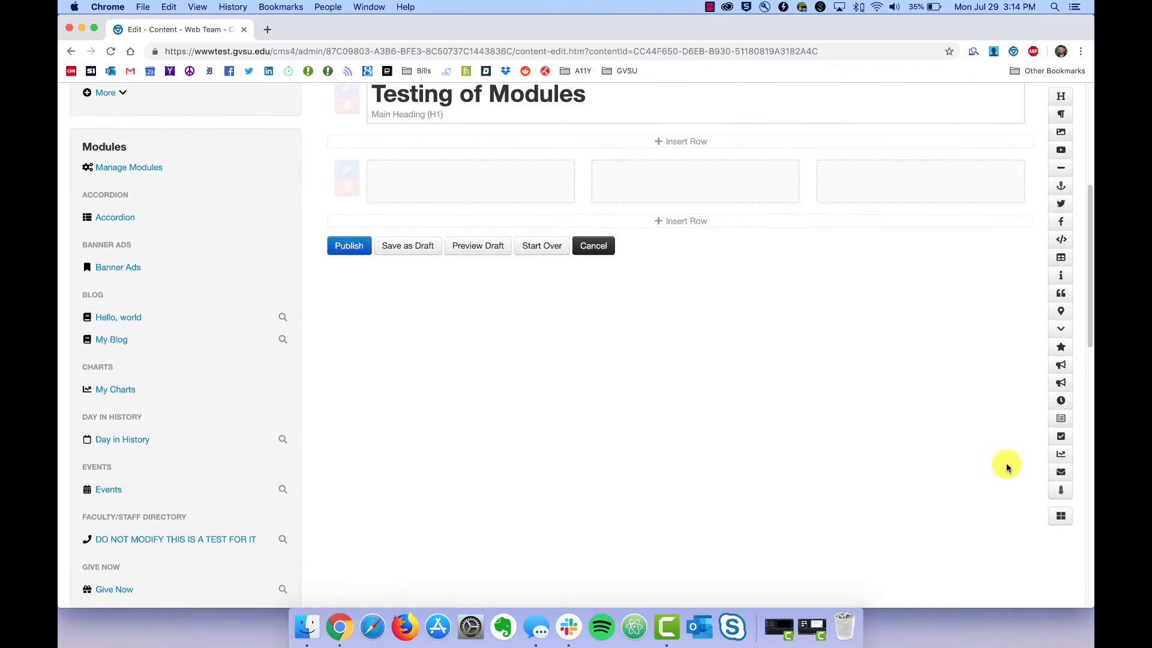
left_click(1059, 559)
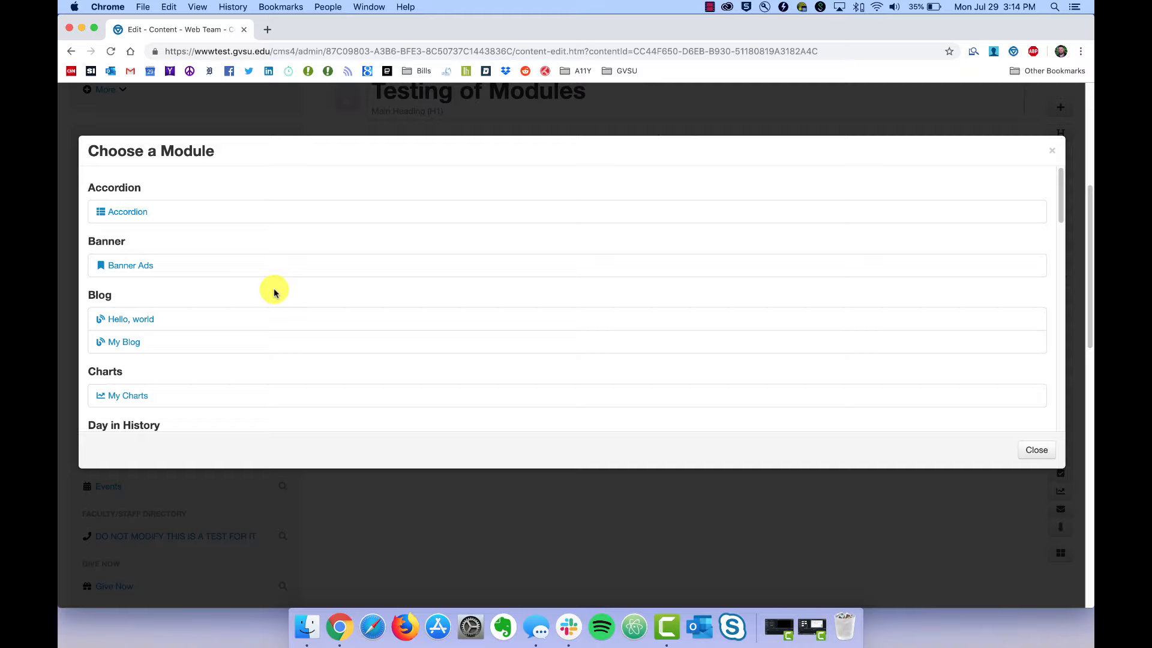
scroll(246, 313, "down", 5)
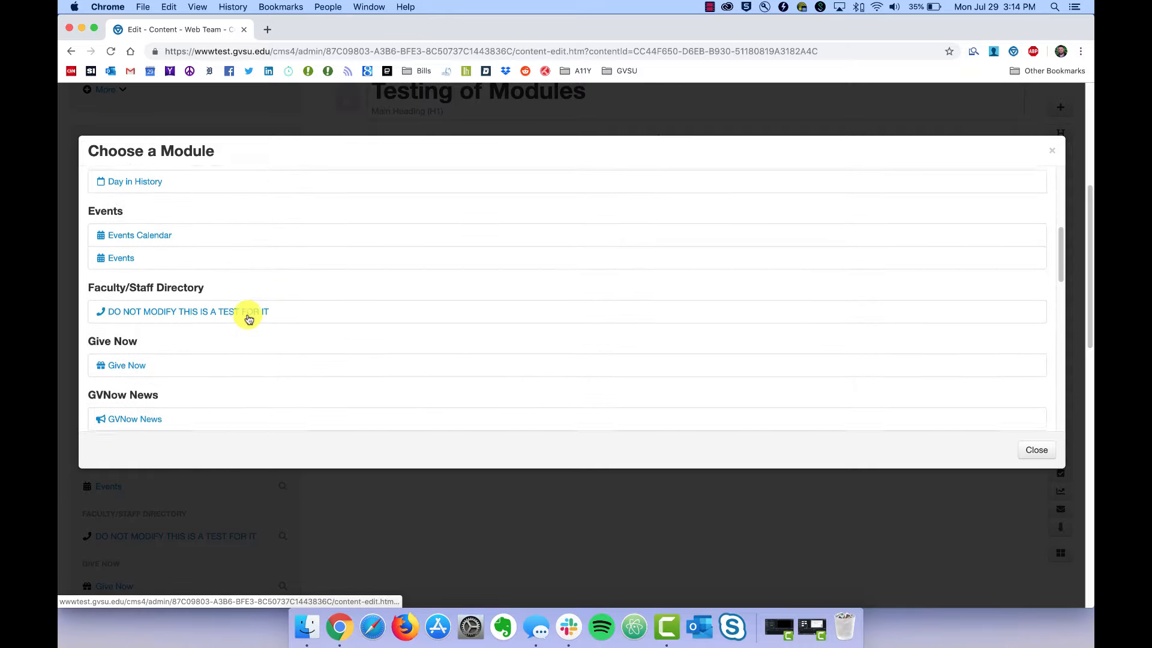
scroll(249, 318, "down", 5)
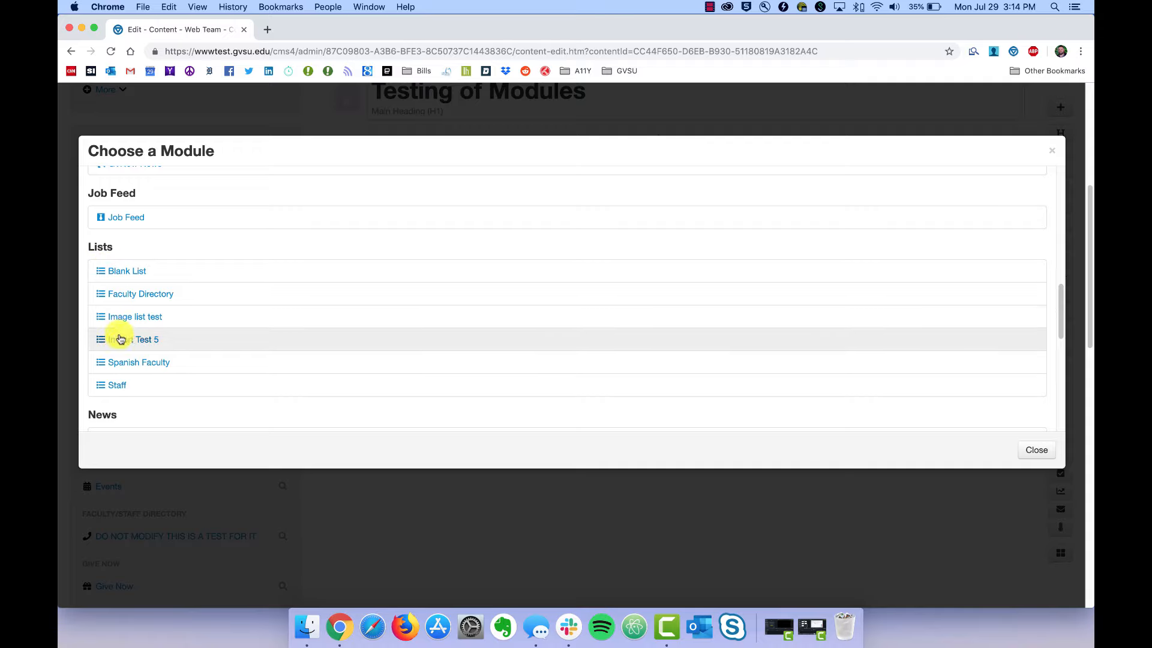
left_click(116, 387)
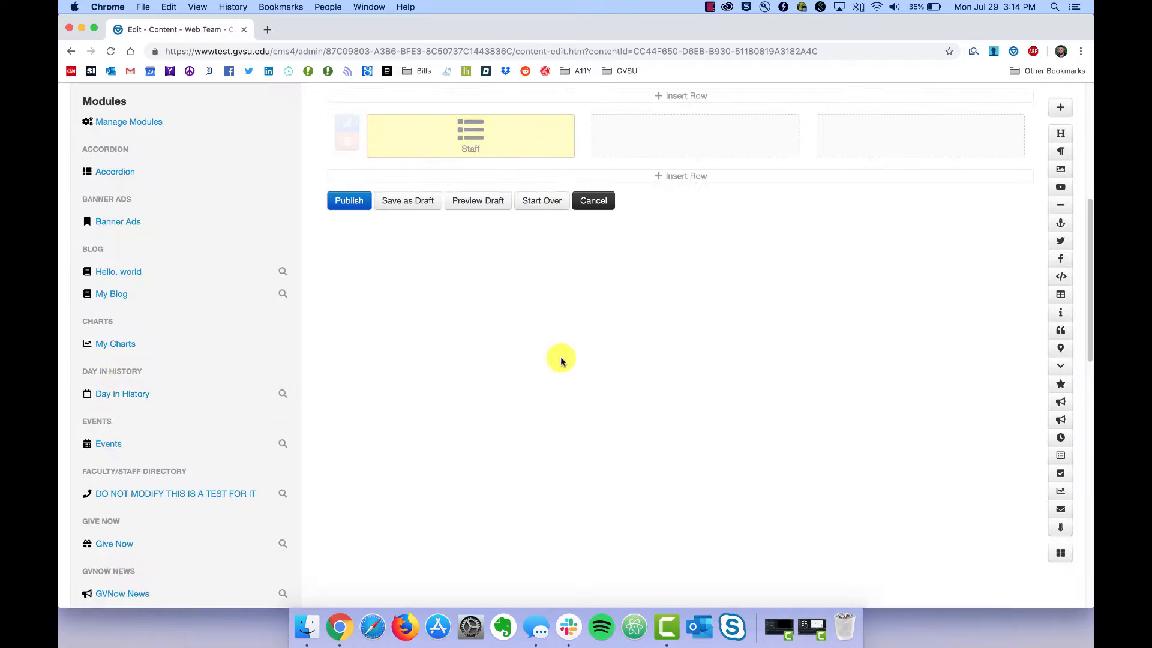
Widen the Staff module to span the full row and publish the page.
scroll(560, 360, "up", 4)
scroll(544, 325, "up", 2)
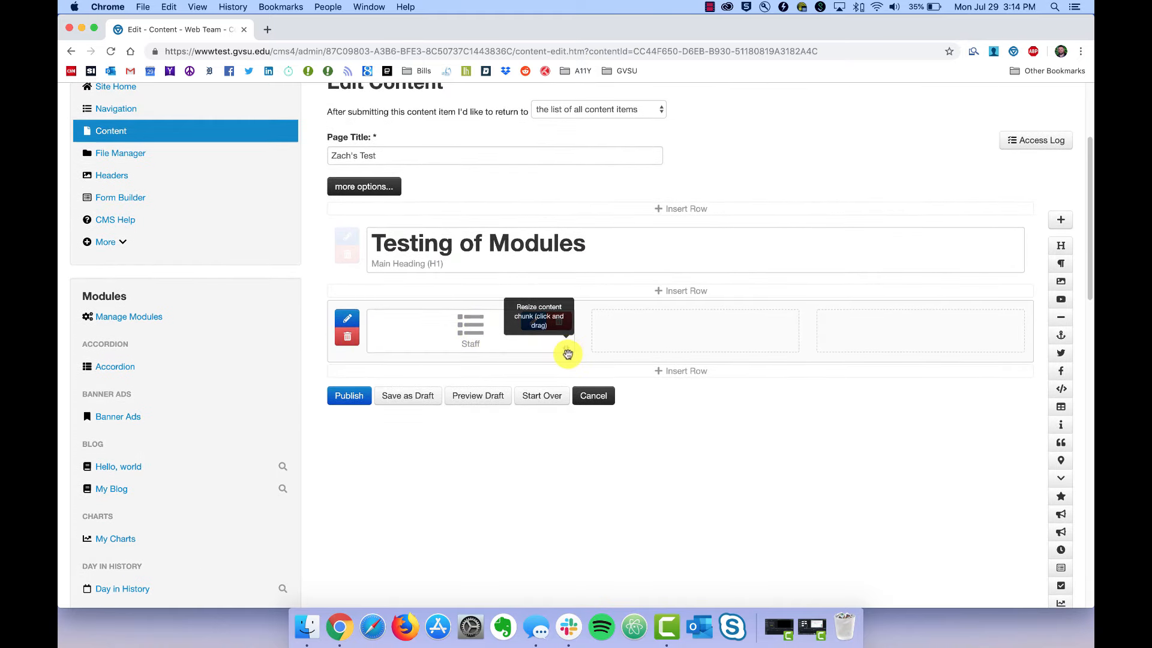
left_click_drag(569, 355, 947, 347)
scroll(947, 347, "up", 1)
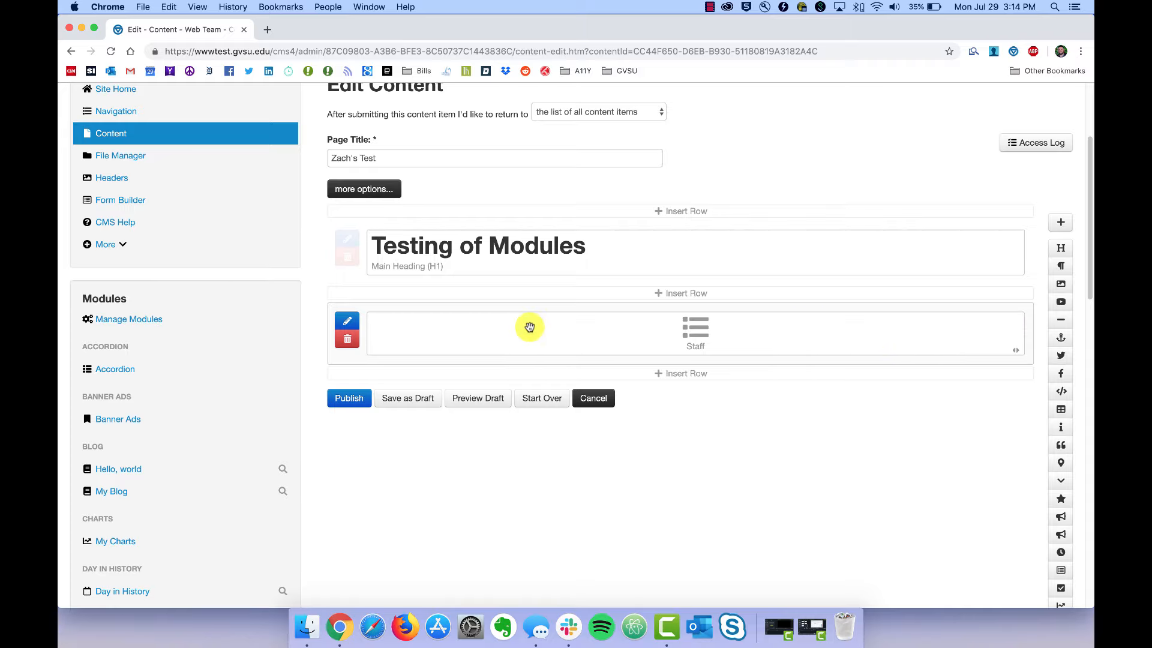
left_click(340, 399)
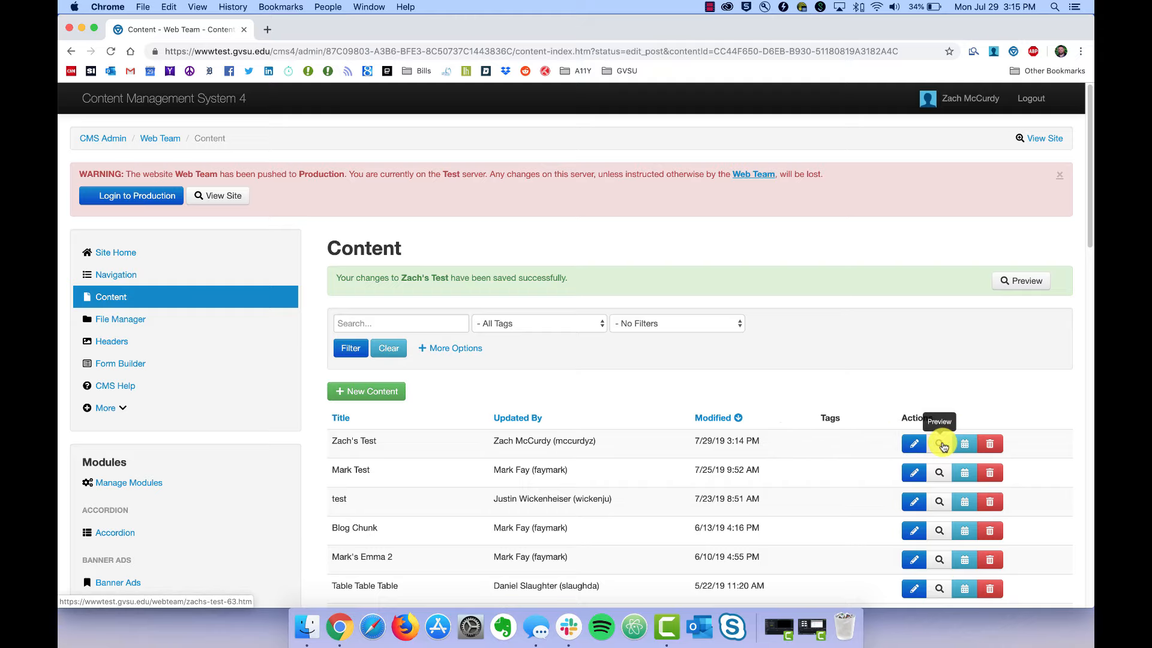
Preview the Testing of Modules page in a new tab, review the Staff table, then return to Content.
left_click(943, 446)
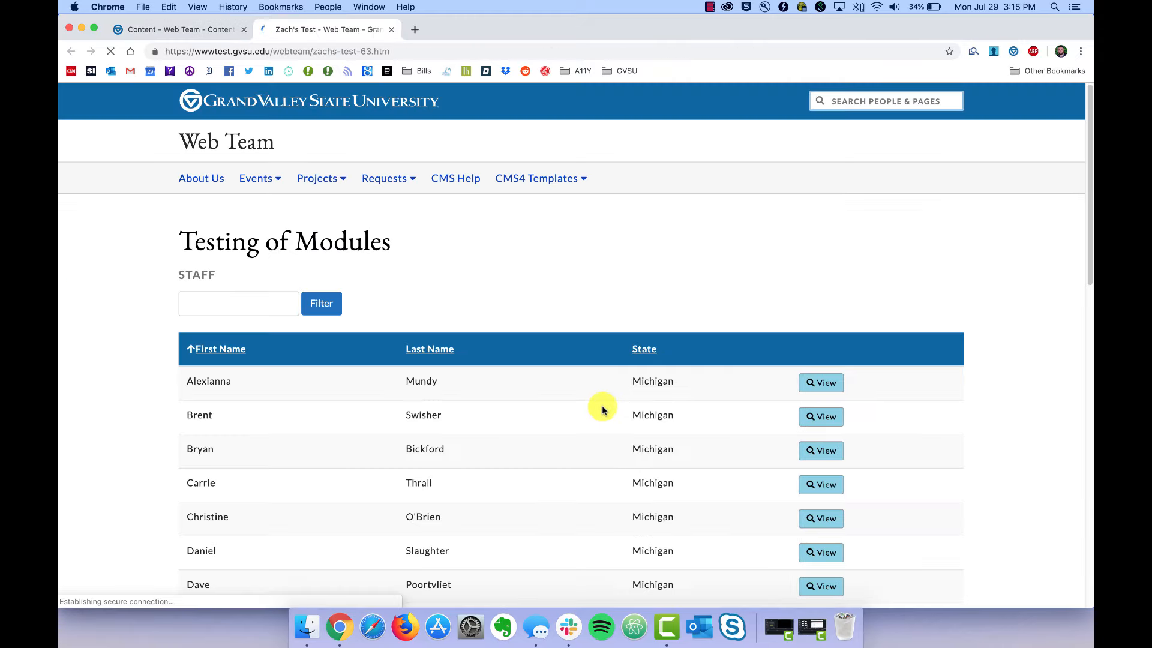
scroll(340, 440, "down", 10)
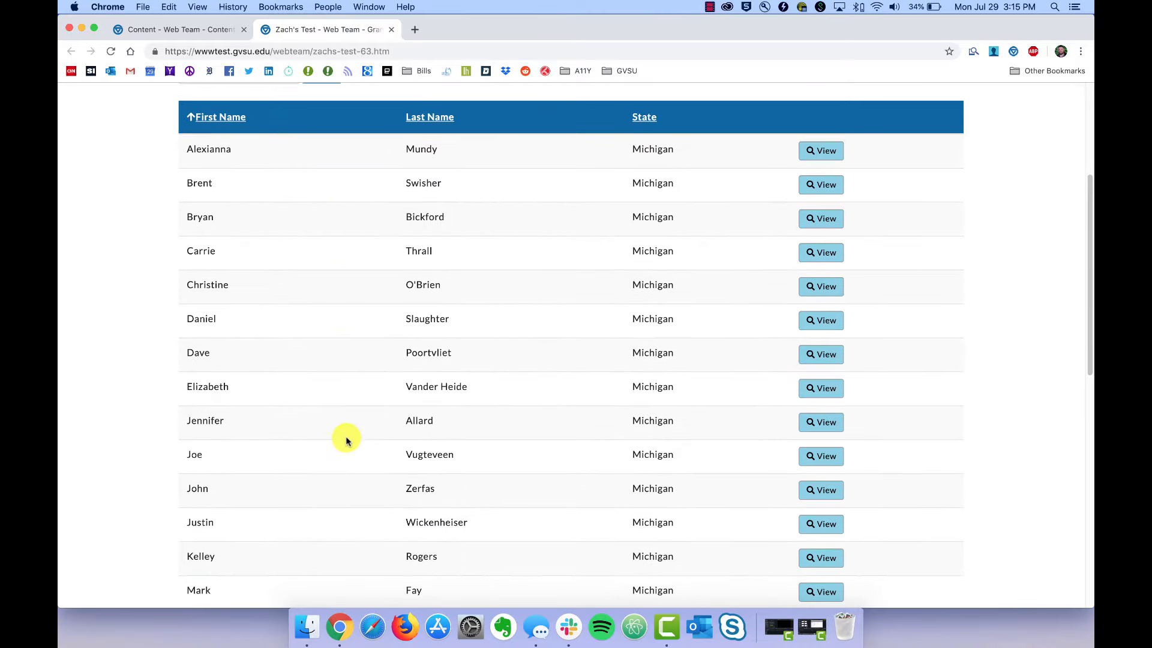
scroll(343, 439, "down", 5)
scroll(343, 440, "up", 3)
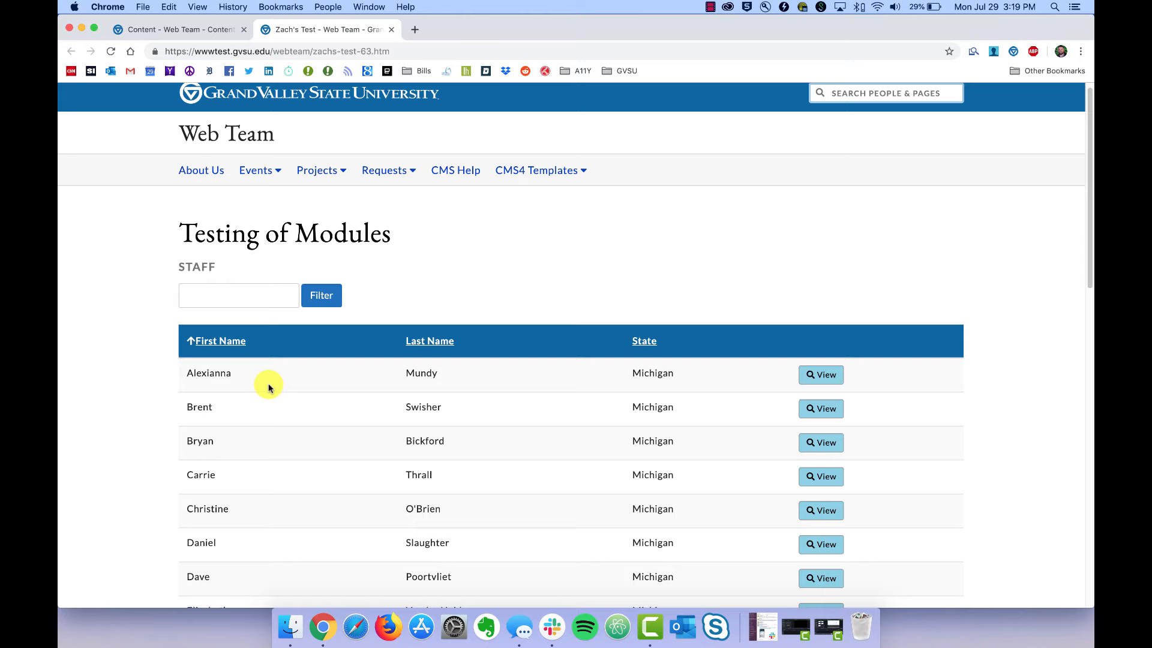
left_click(183, 28)
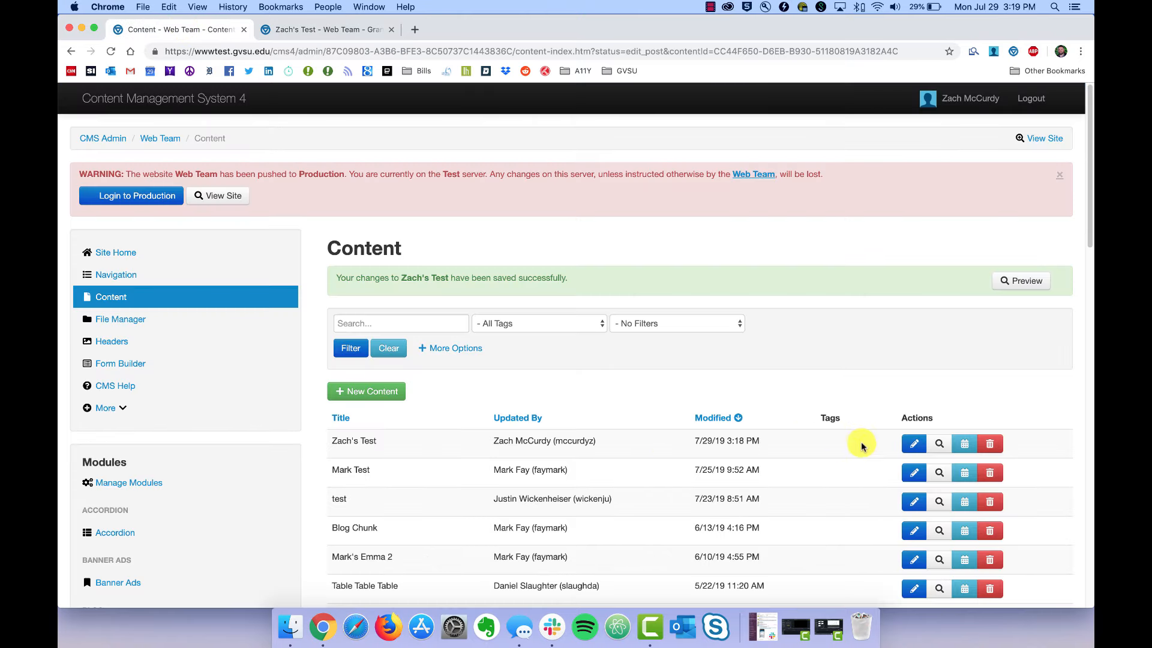
Switch the Staff module's layout to Directory, save the setting, and republish the page.
left_click(911, 445)
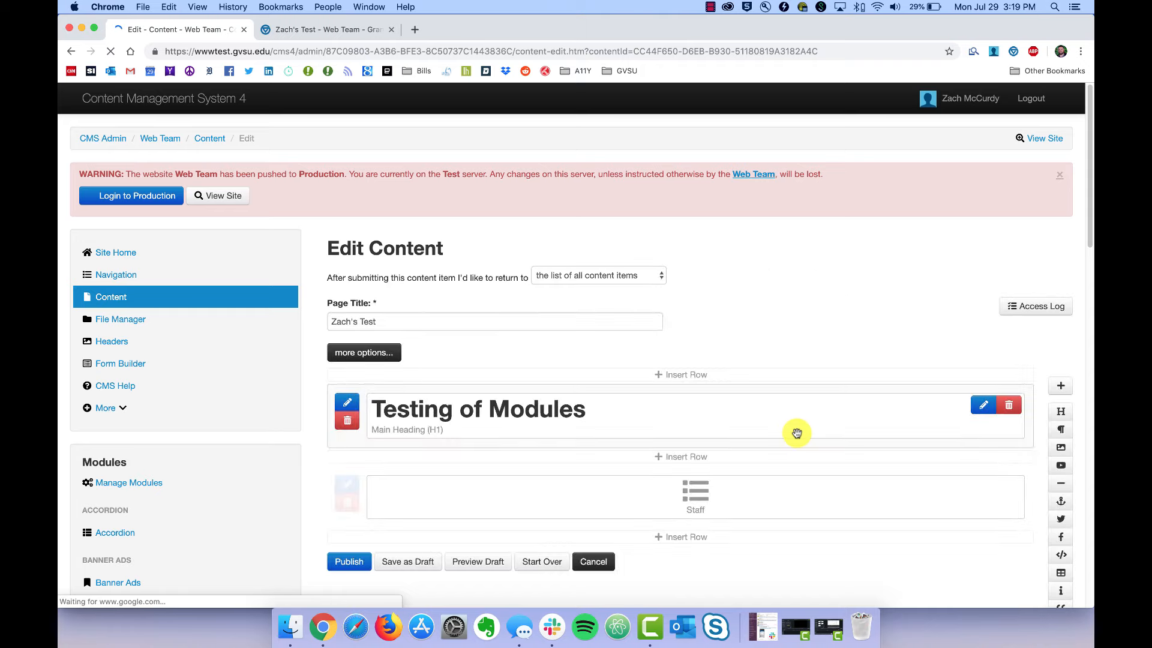
mouse_move(714, 502)
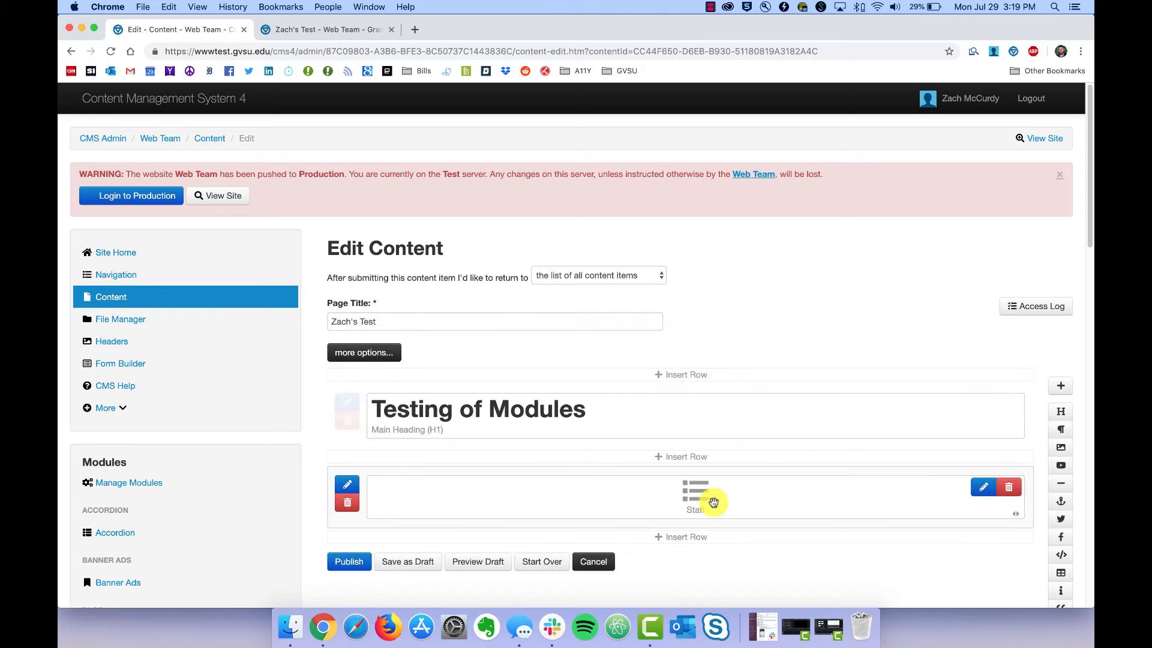
left_click(713, 502)
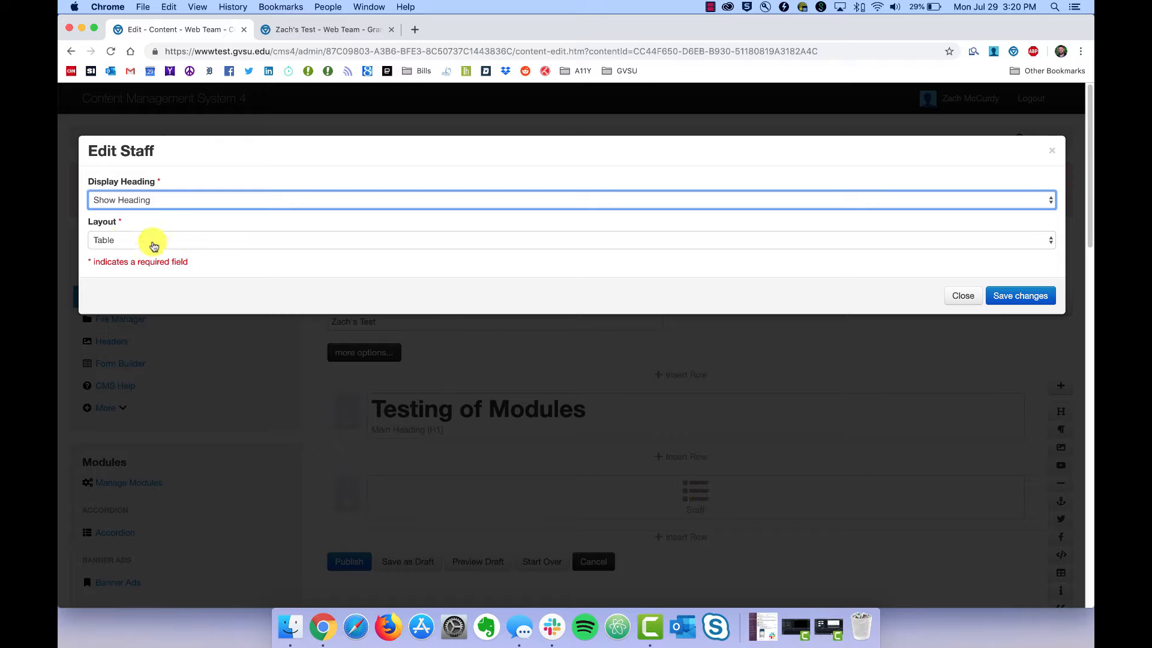
left_click(128, 243)
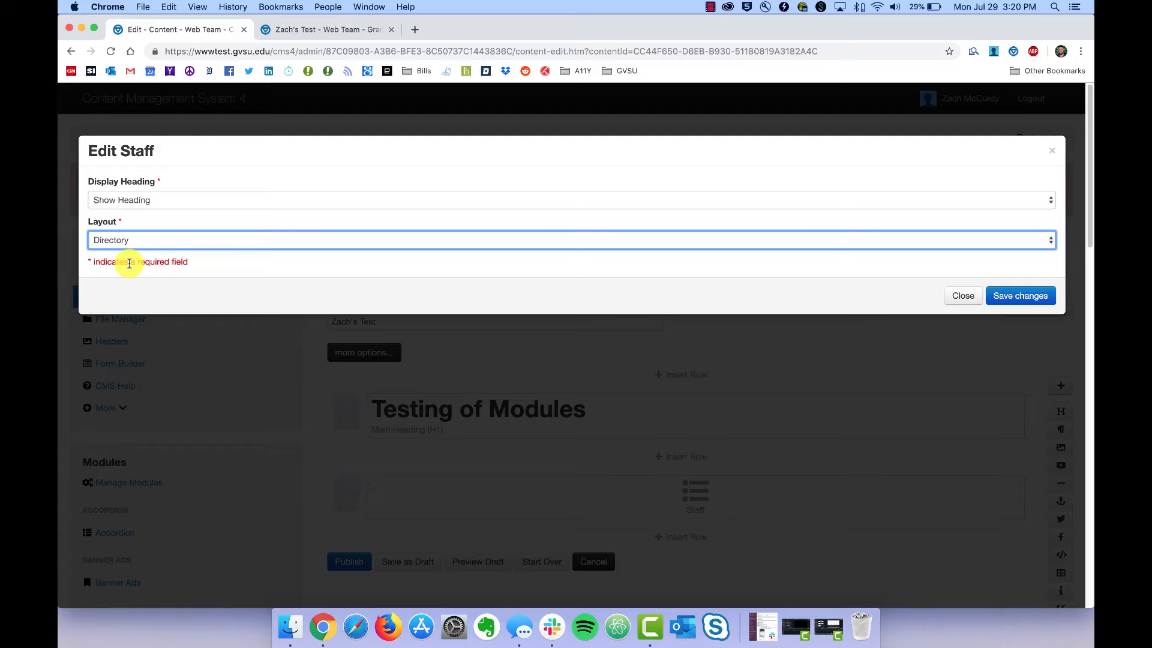
left_click(1017, 296)
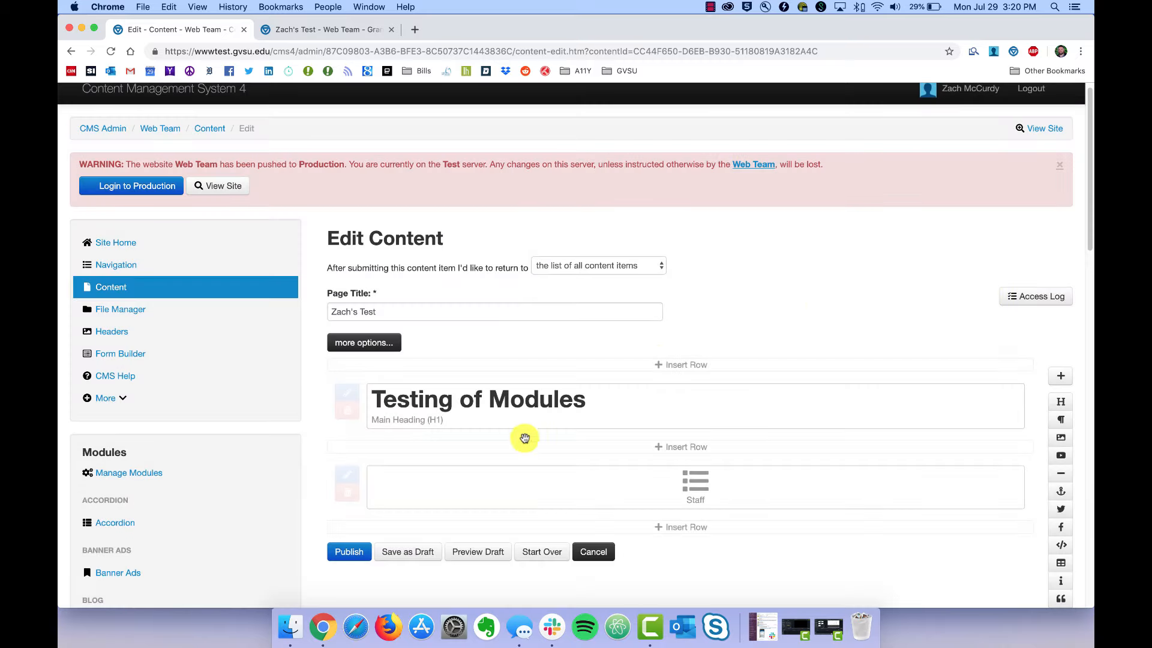
left_click(342, 555)
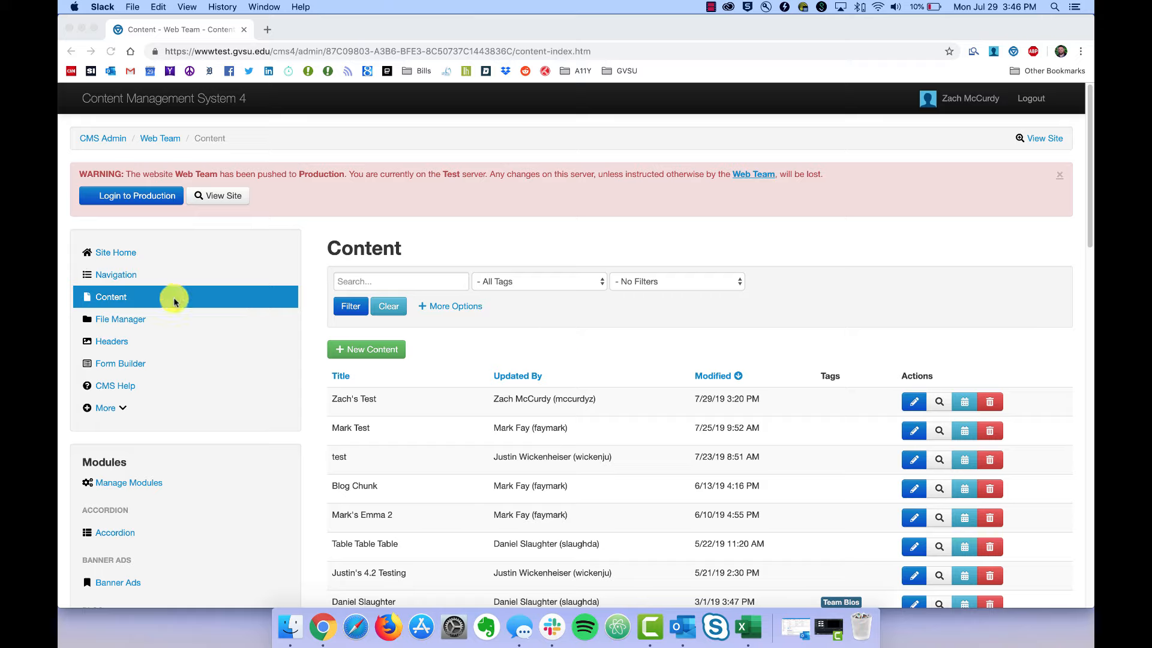
Preview the page to check the Staff directory's A–Z letter filters, then return to Content.
left_click(109, 301)
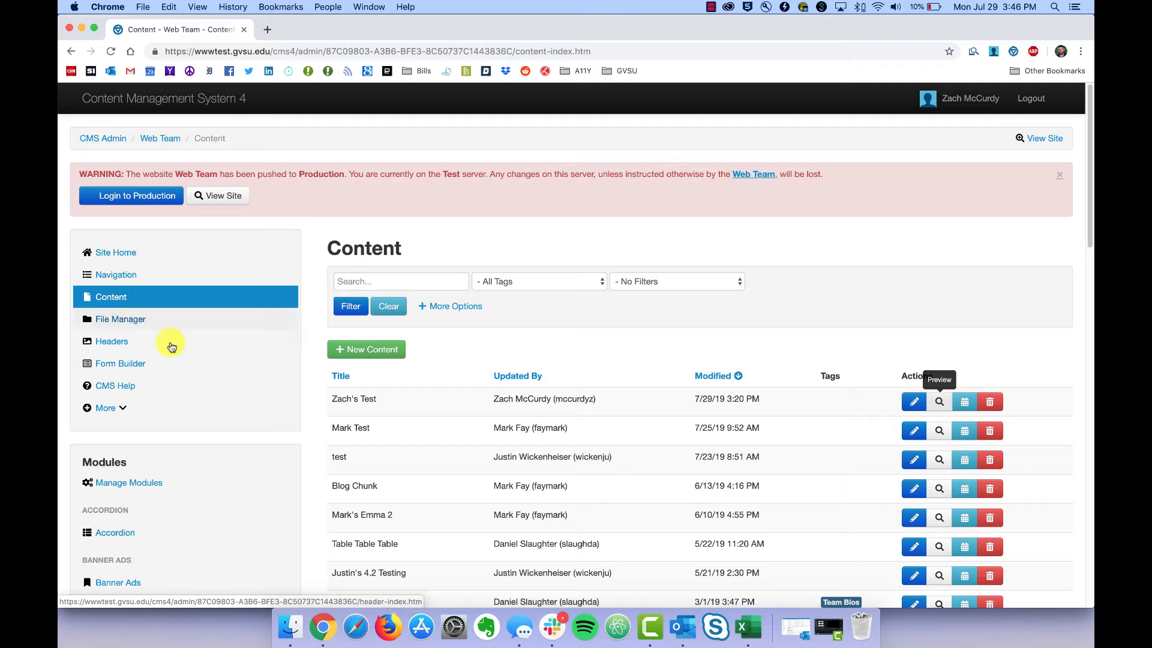
left_click(940, 402)
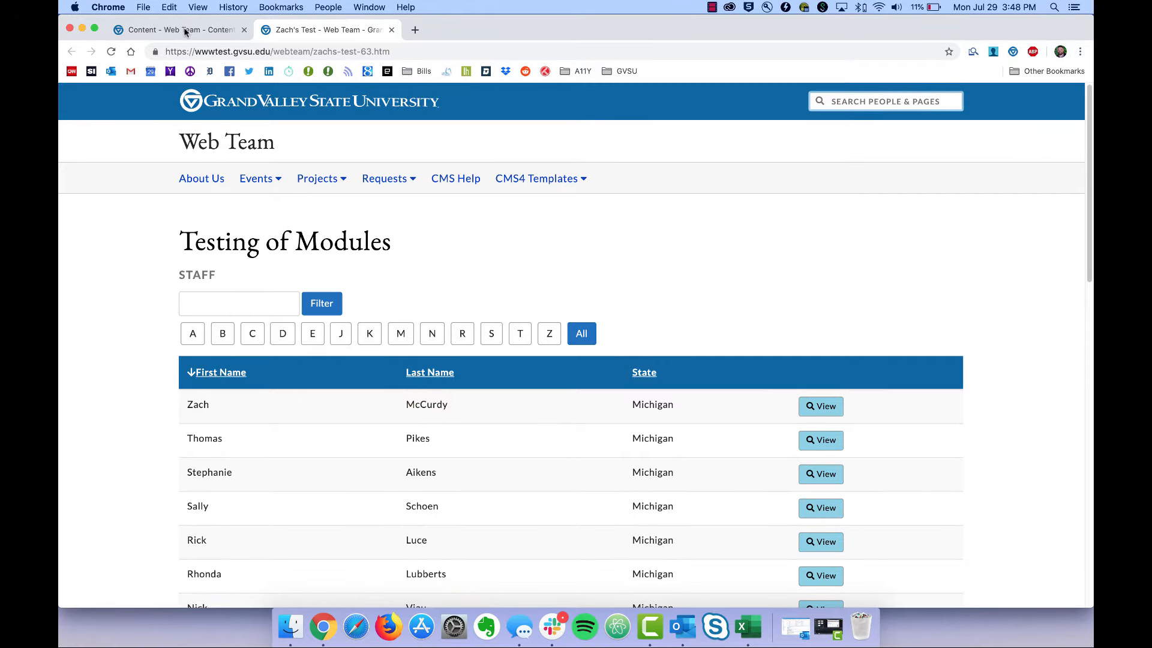
left_click(185, 31)
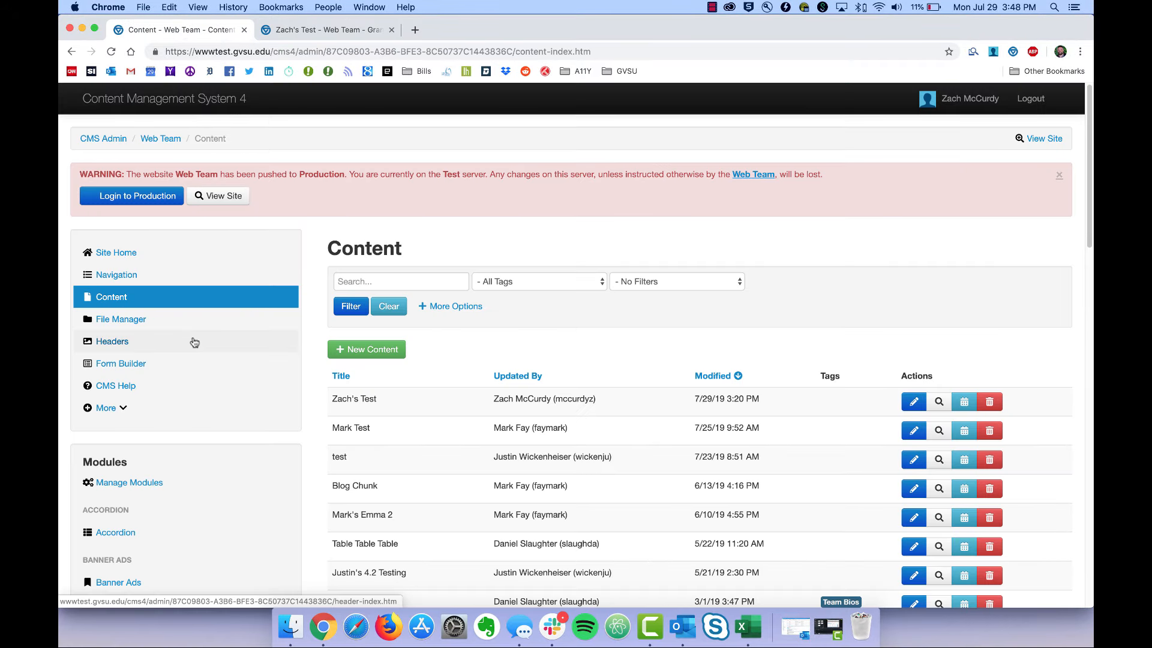
Go to the Staff list and bring up its List Settings.
scroll(185, 360, "down", 10)
scroll(184, 360, "down", 10)
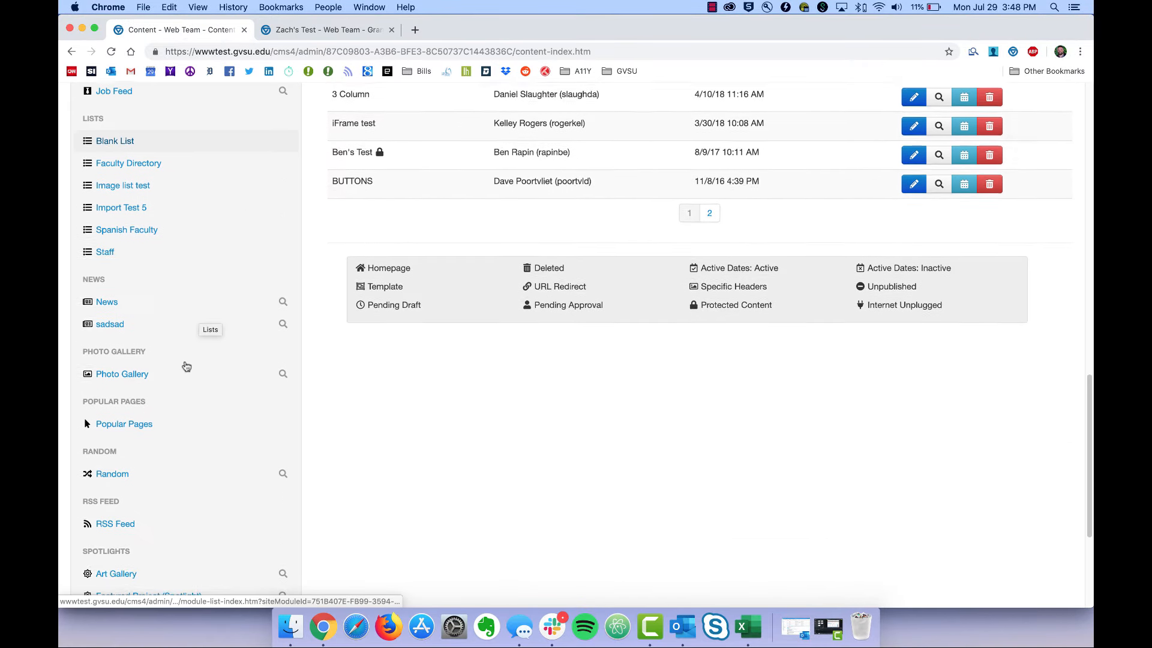
left_click(113, 297)
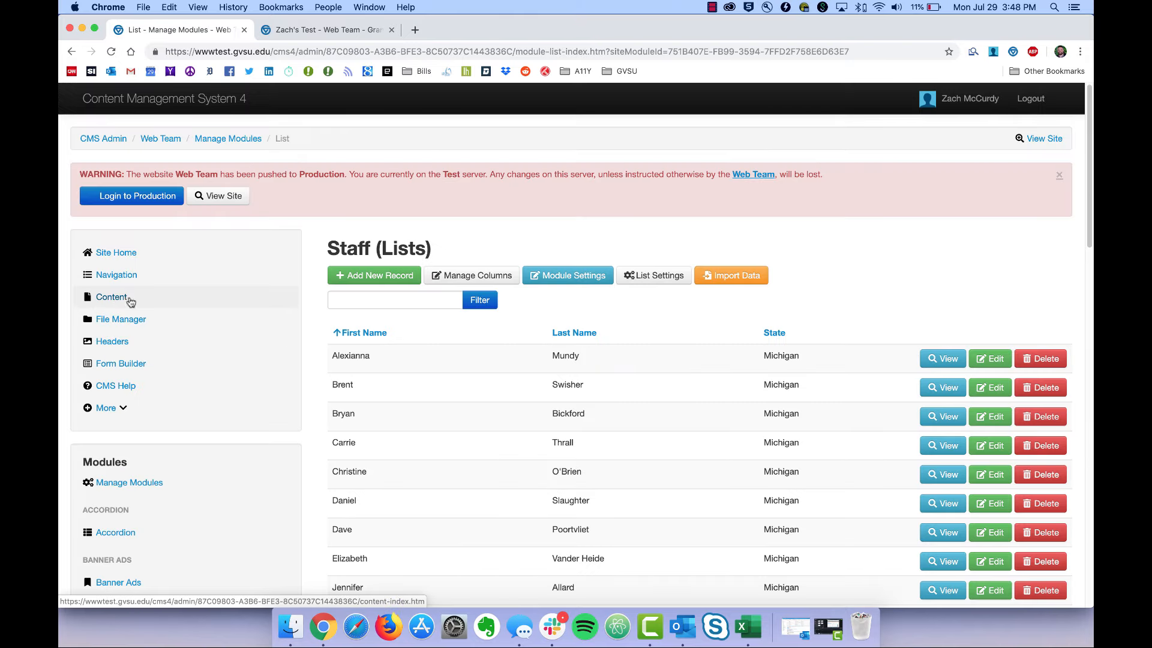
scroll(650, 284, "down", 1)
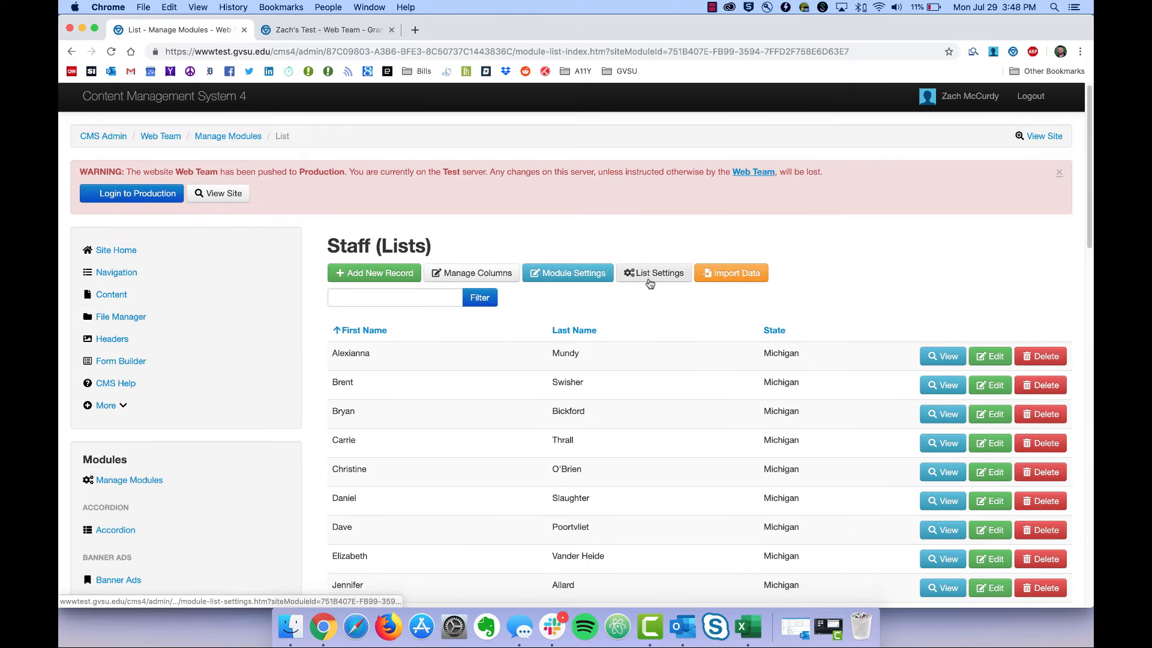
left_click(651, 275)
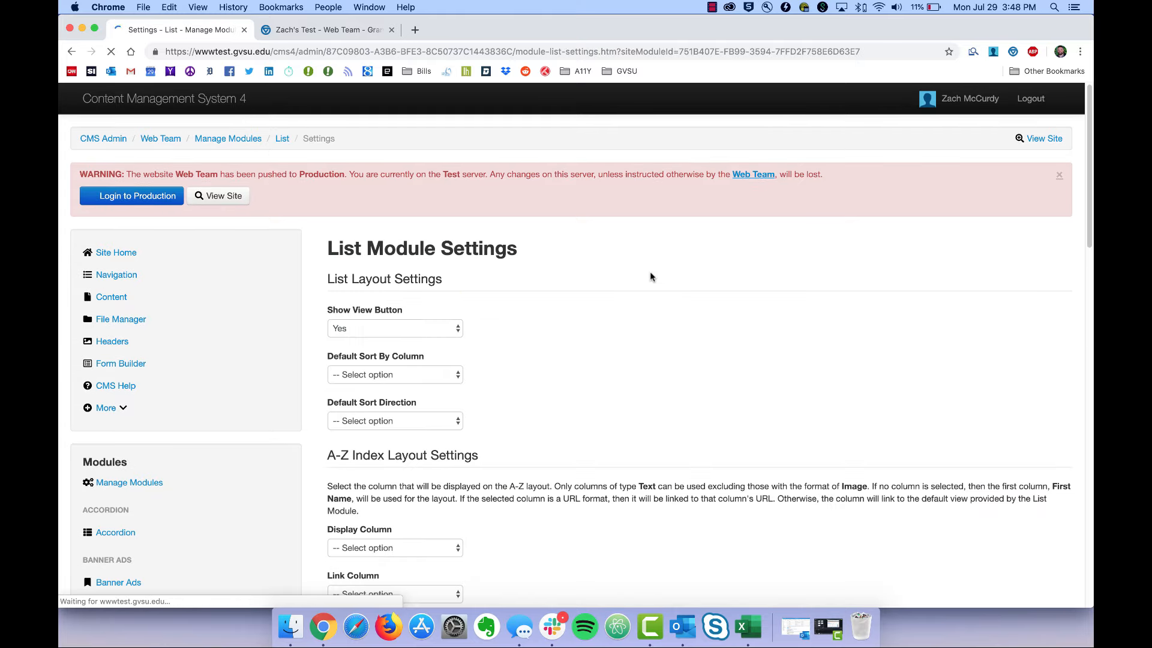
scroll(624, 362, "down", 3)
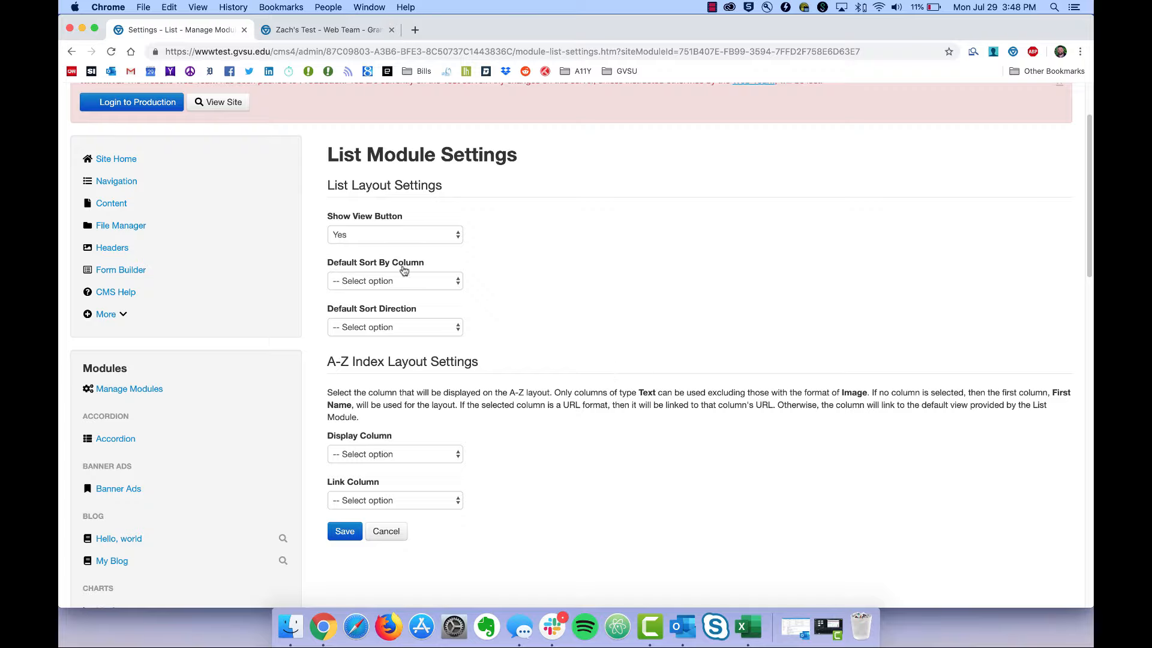
Set default sort to Last Name, Ascending, leave the A–Z display column unchanged, and save.
left_click(457, 282)
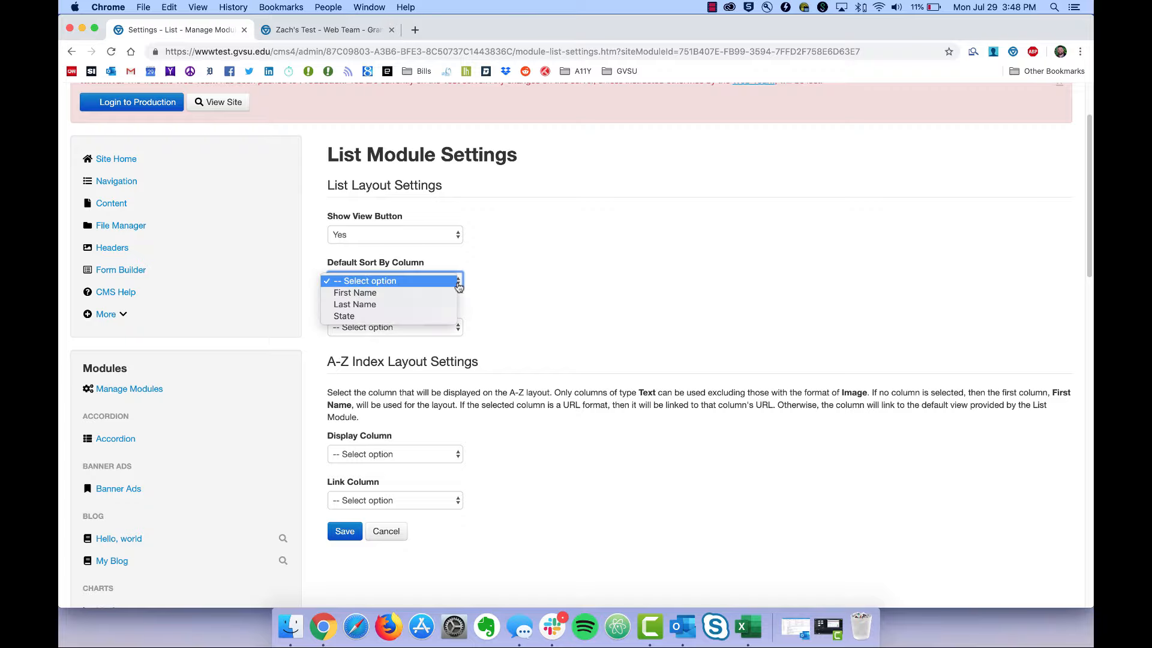
left_click(406, 306)
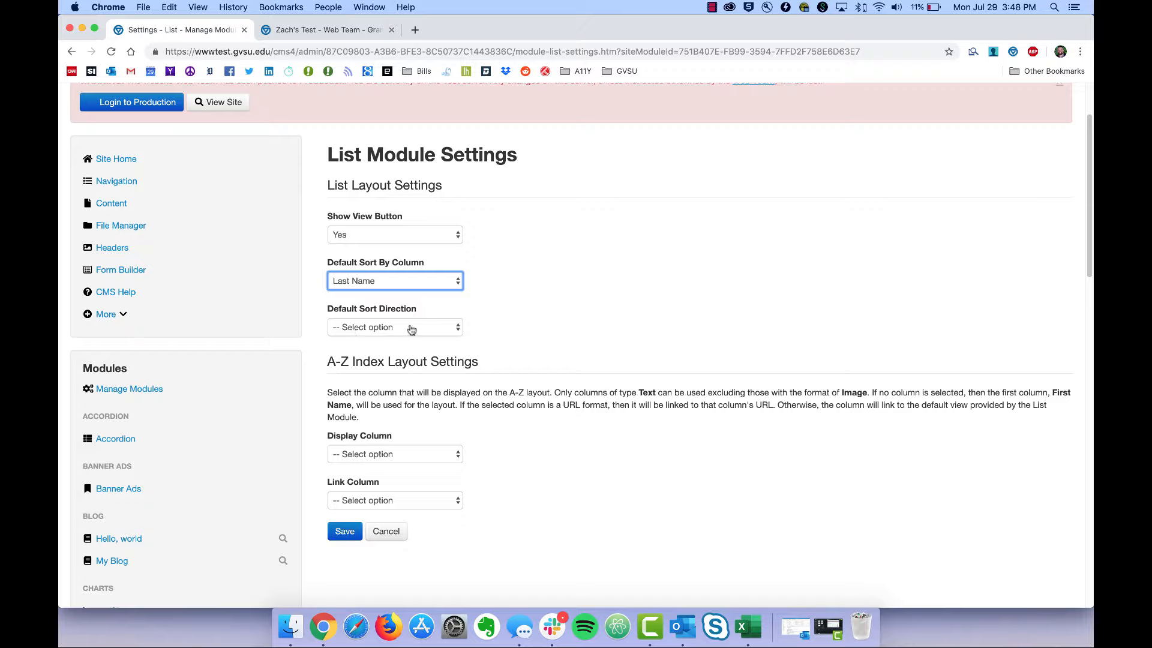
left_click(430, 329)
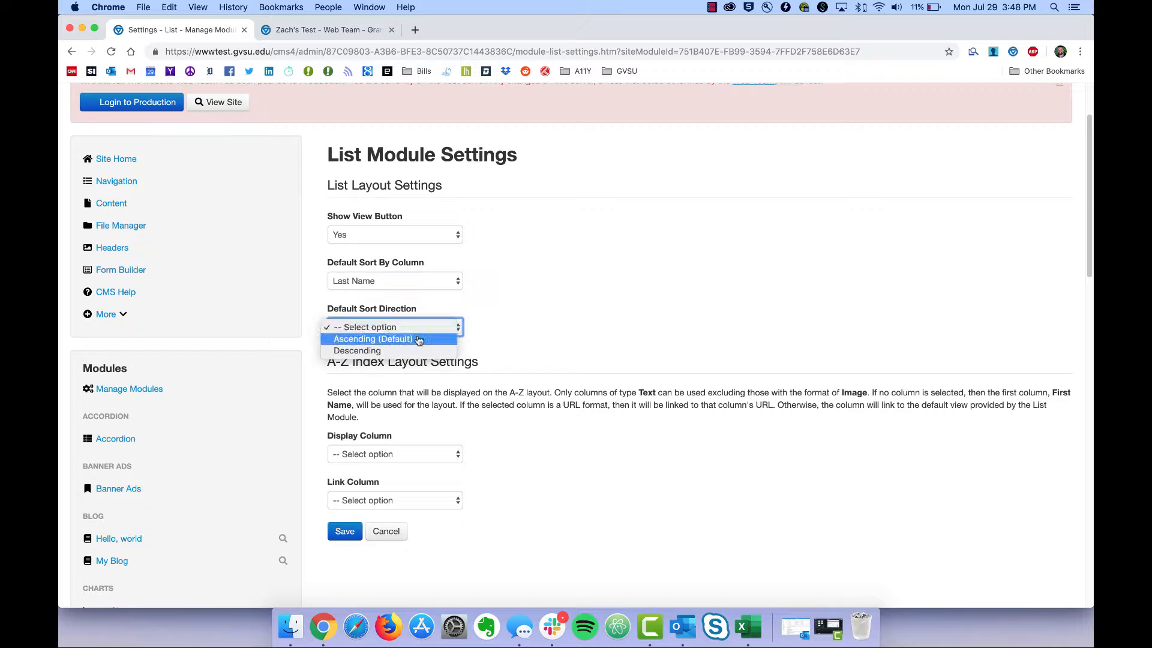
left_click(410, 340)
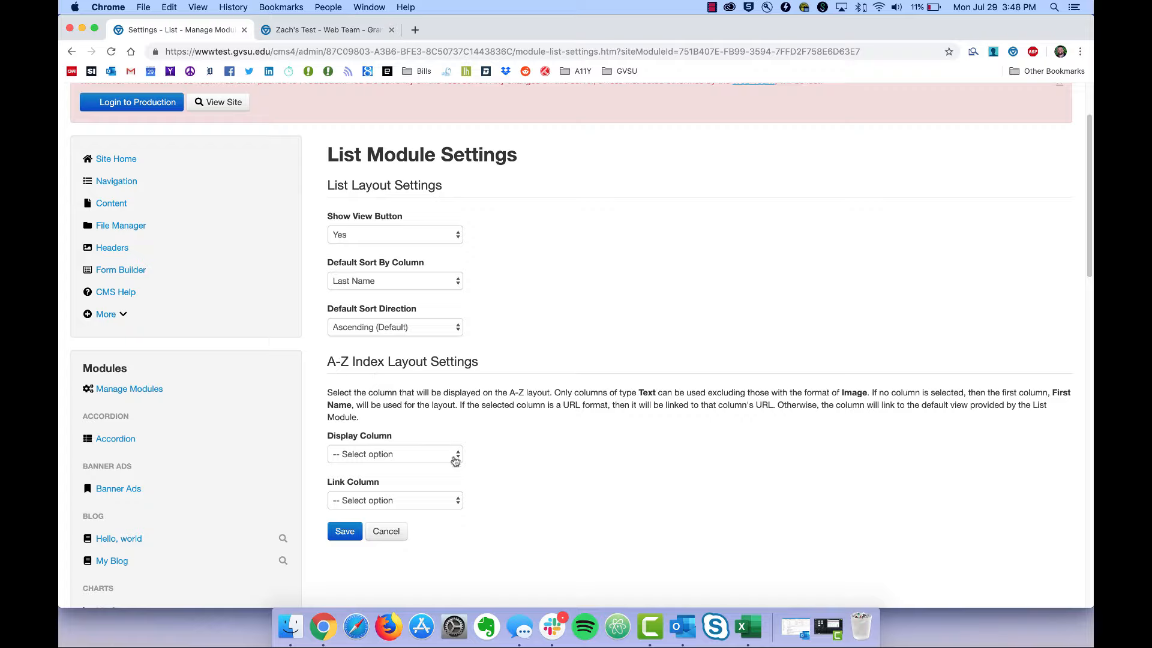
left_click(455, 460)
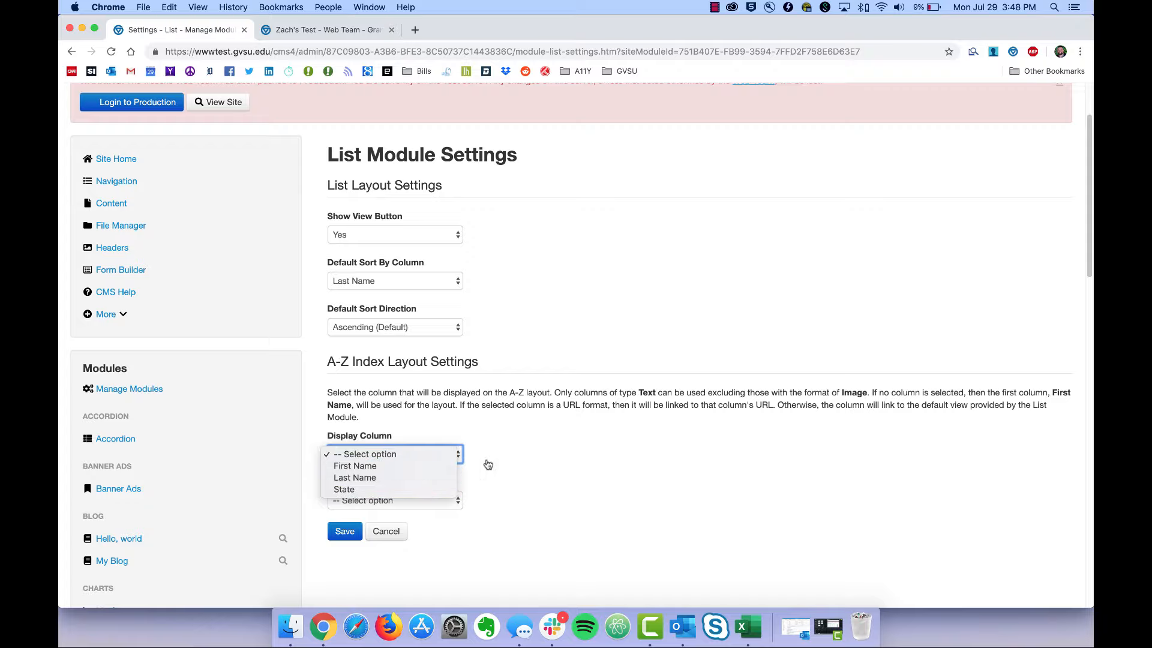
left_click(494, 457)
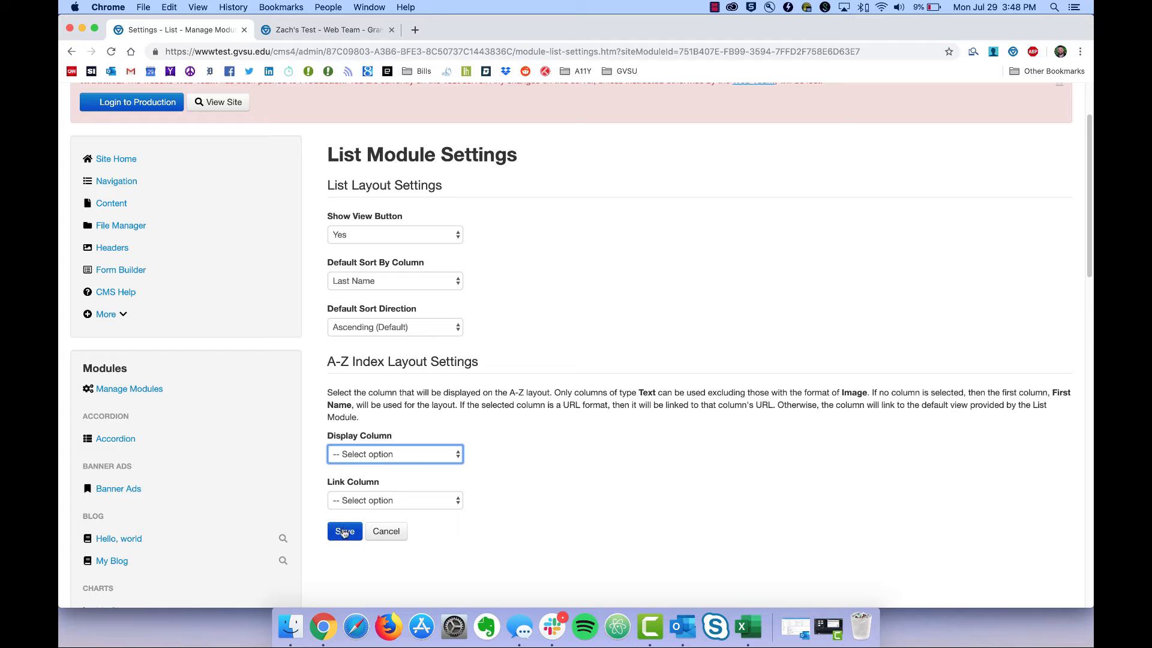
left_click(344, 532)
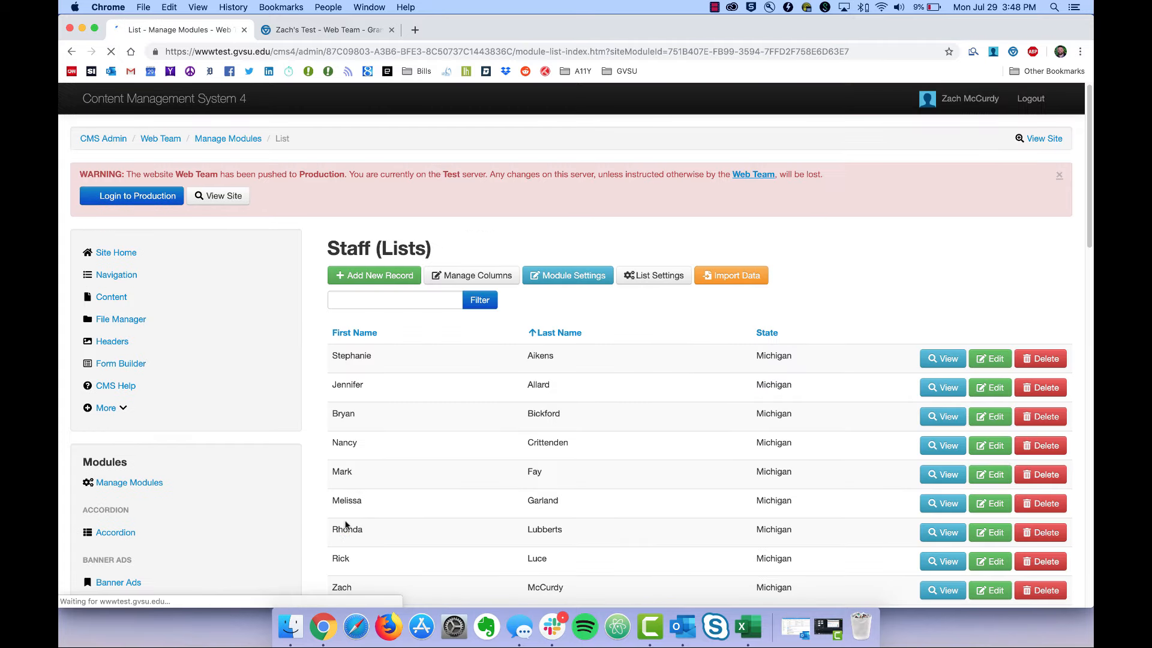
Preview the Testing of Modules page from Content to check the Last Name sort.
left_click(101, 298)
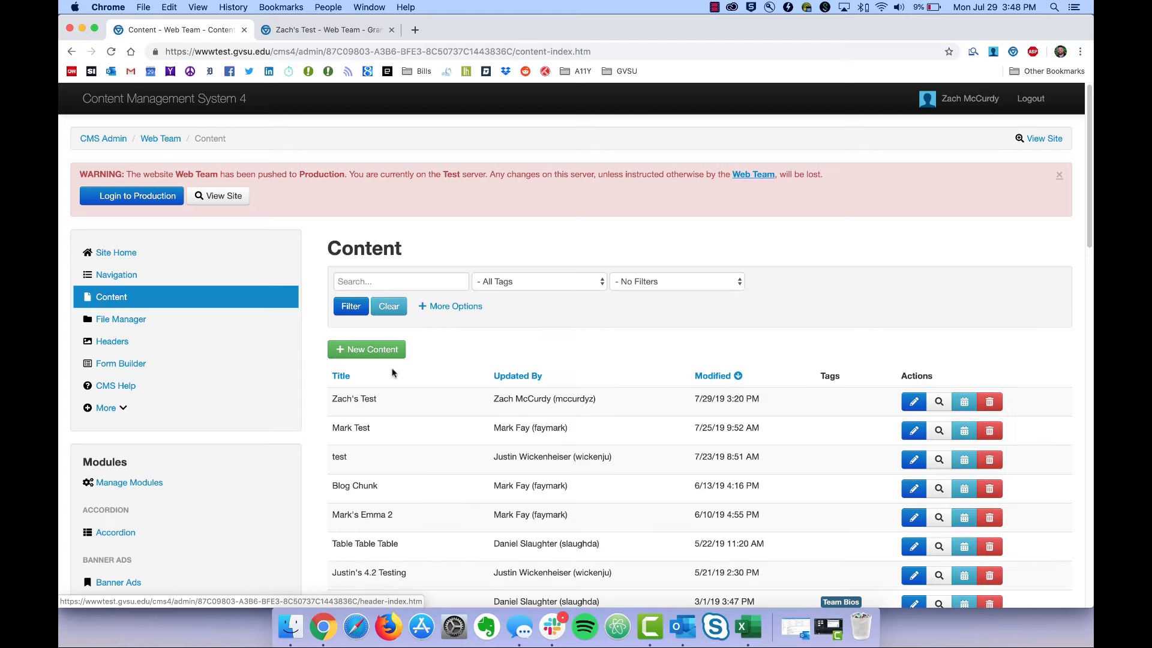
left_click(939, 403)
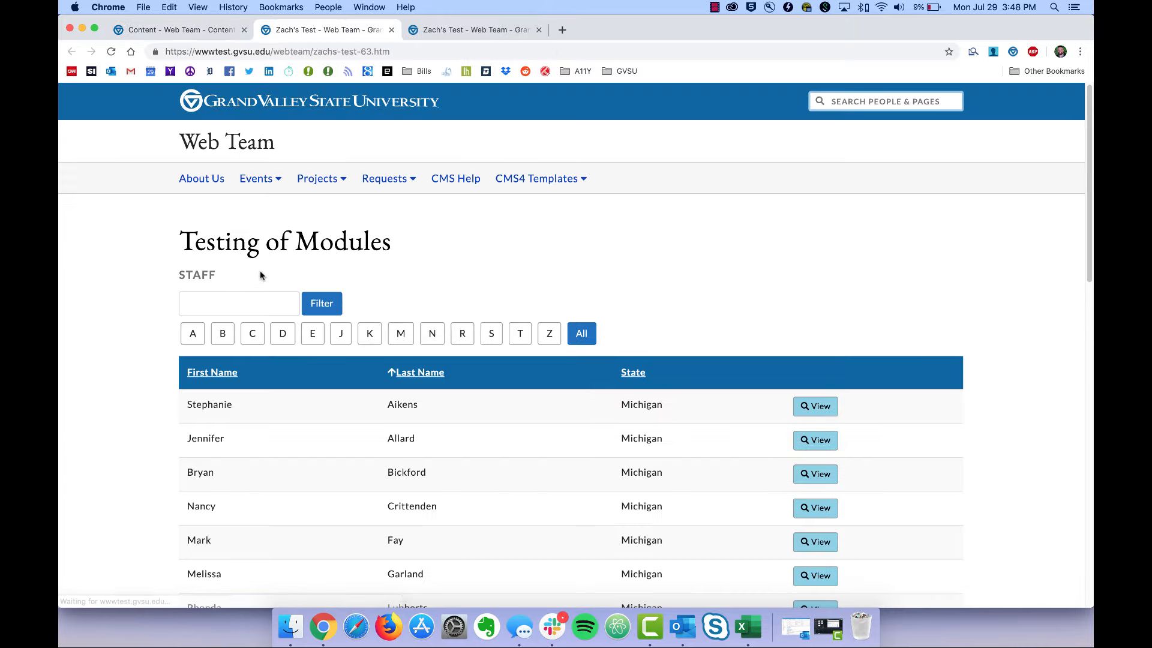